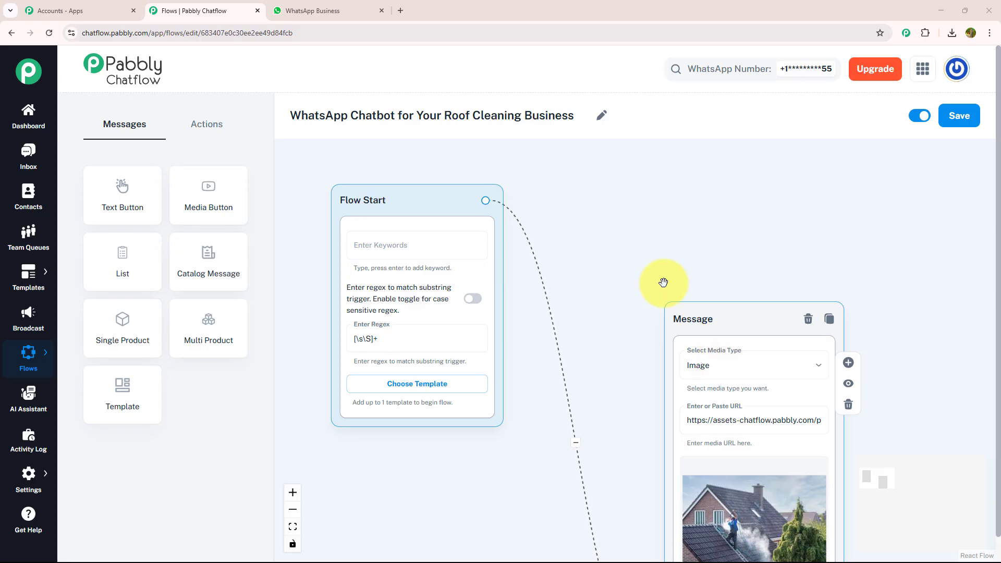
Step: Look over the whole roof cleaning chatbot flow, from Flow Start to its last message
{"action": "scroll", "coordinate": [553, 218], "scroll_direction": "down", "scroll_amount": 5}
{"action": "scroll", "coordinate": [560, 223], "scroll_direction": "down", "scroll_amount": 6}
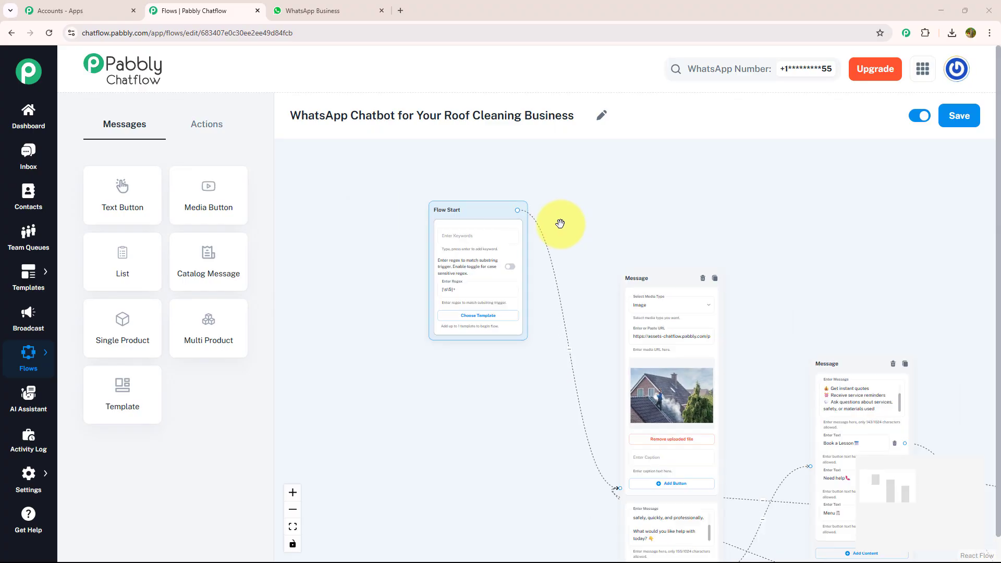
{"action": "scroll", "coordinate": [560, 223], "scroll_direction": "down", "scroll_amount": 2}
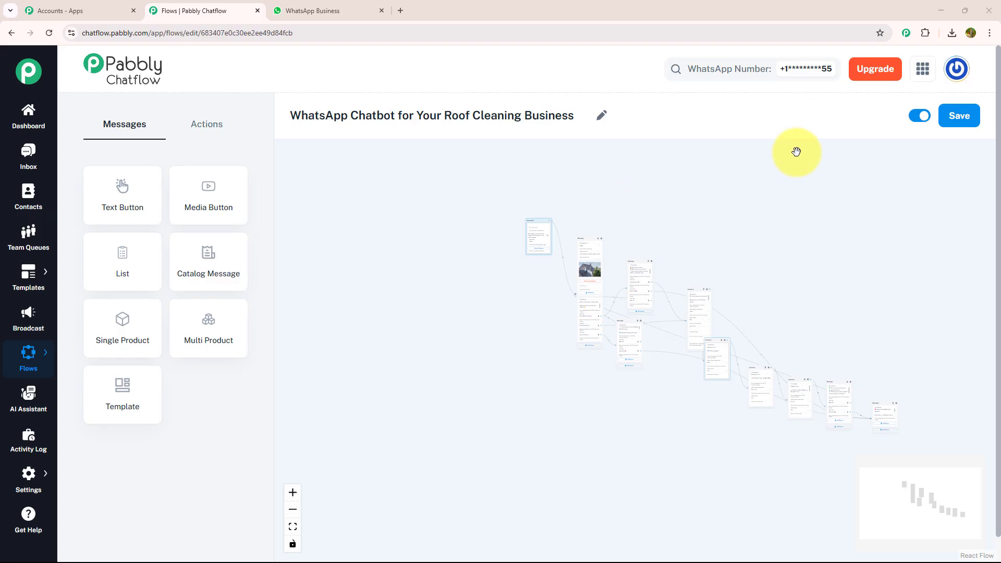
Step: Switch to WhatsApp, send "hey" to the Pabbly chat, and choose its Service Options and Menu replies
{"action": "left_click", "coordinate": [318, 6]}
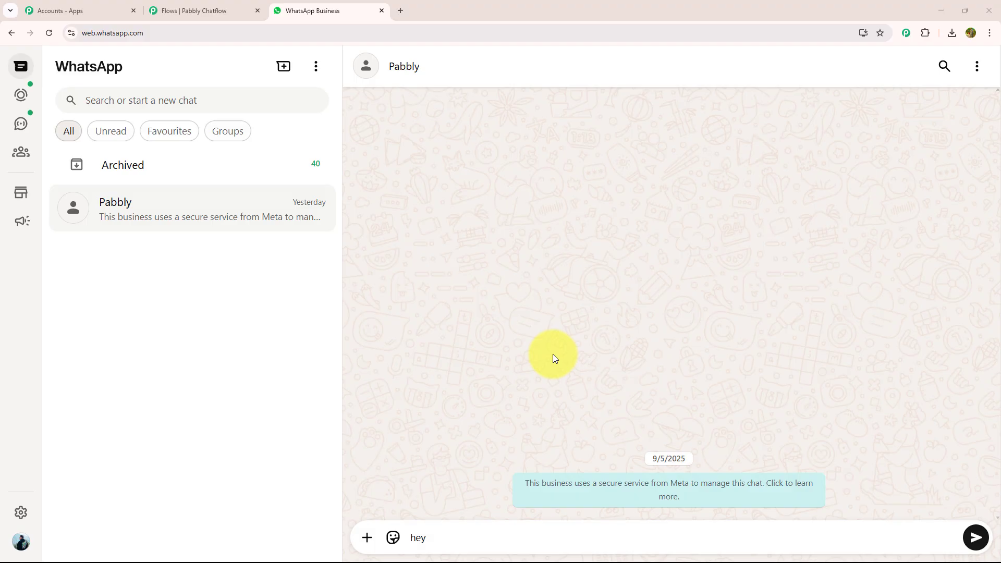
{"action": "key", "text": "Return"}
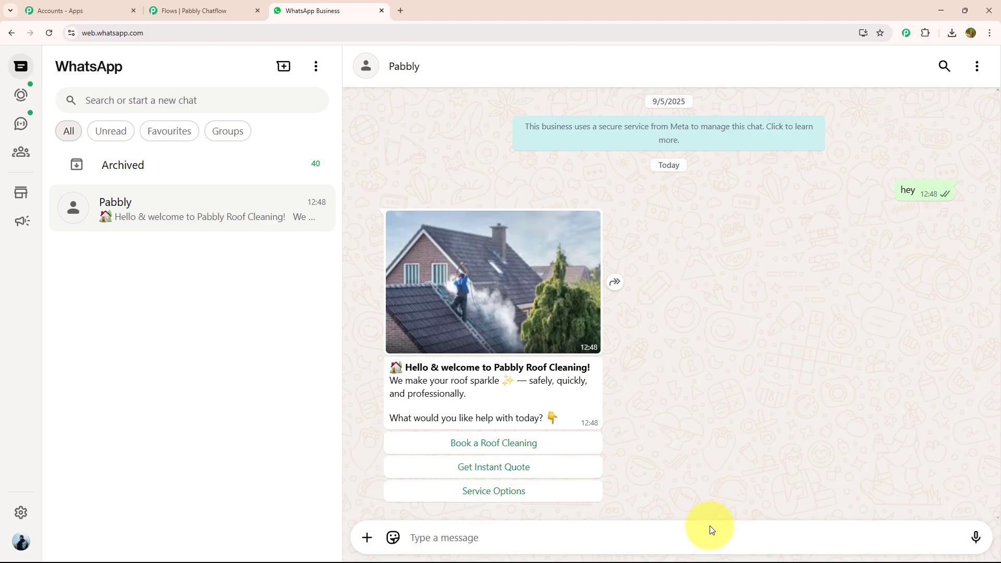
{"action": "left_click", "coordinate": [579, 499]}
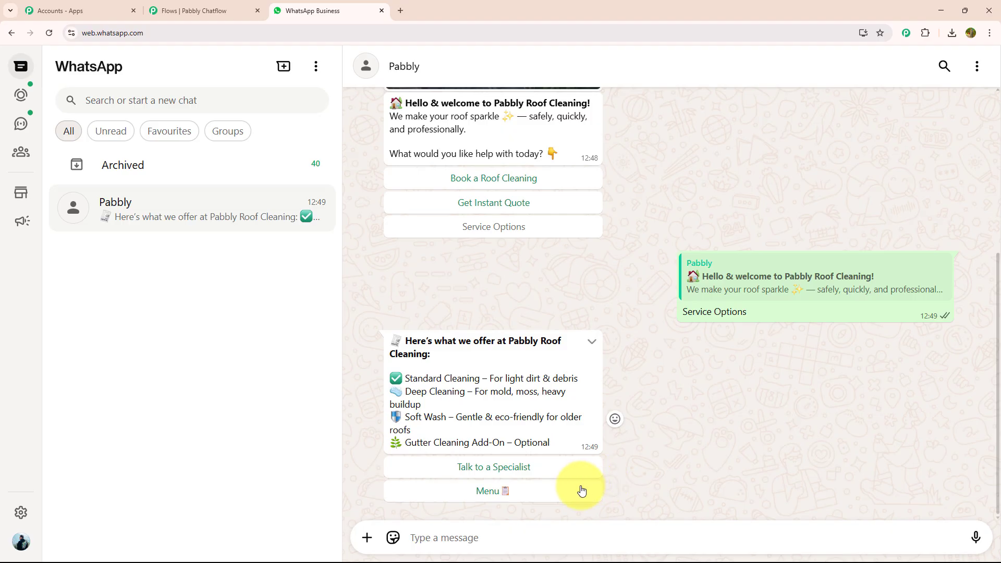
{"action": "left_click", "coordinate": [581, 491]}
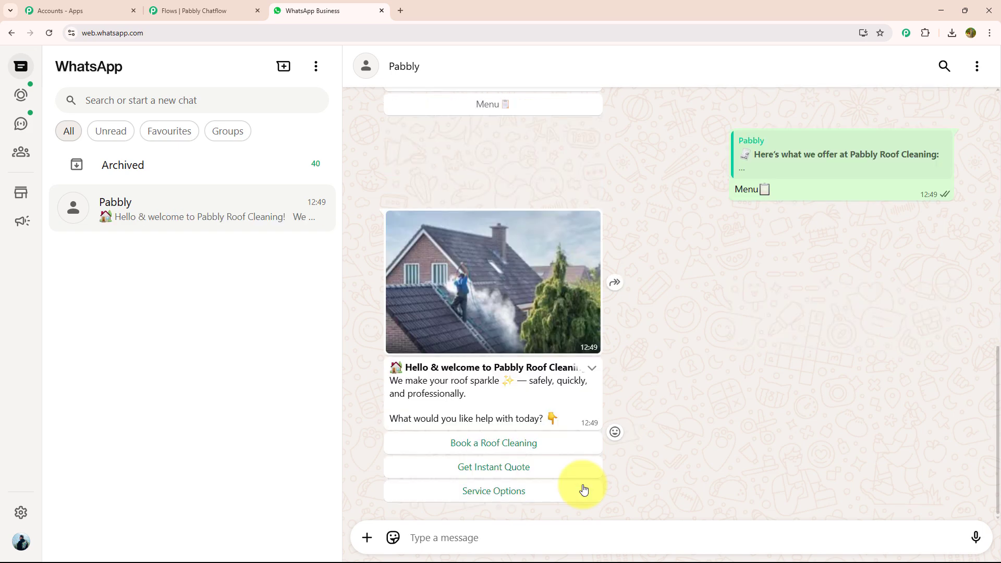
Step: Book a roof cleaning in the chat, replying with the address, "900 sqft and tile" and "21 june- 10 am"
{"action": "left_click", "coordinate": [589, 445]}
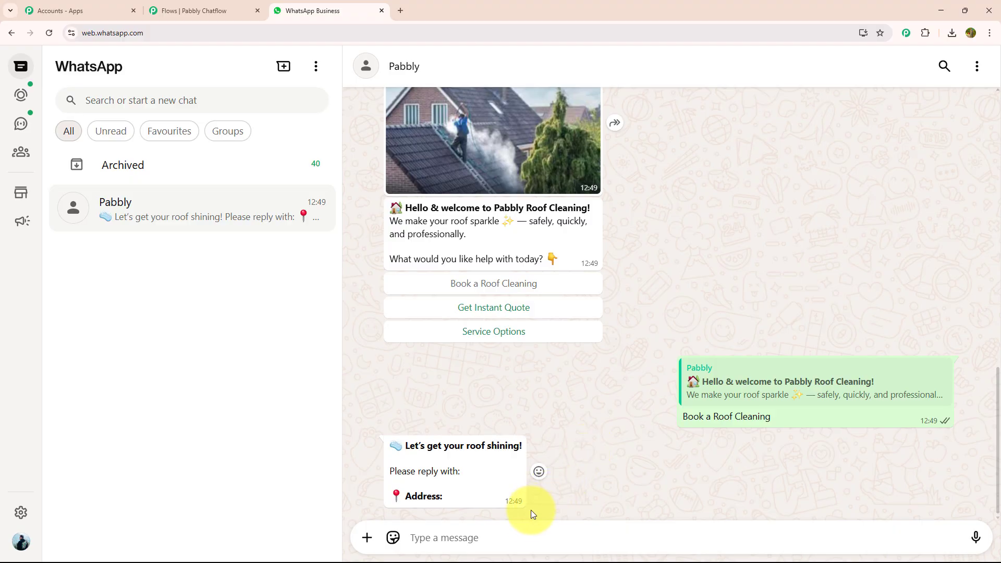
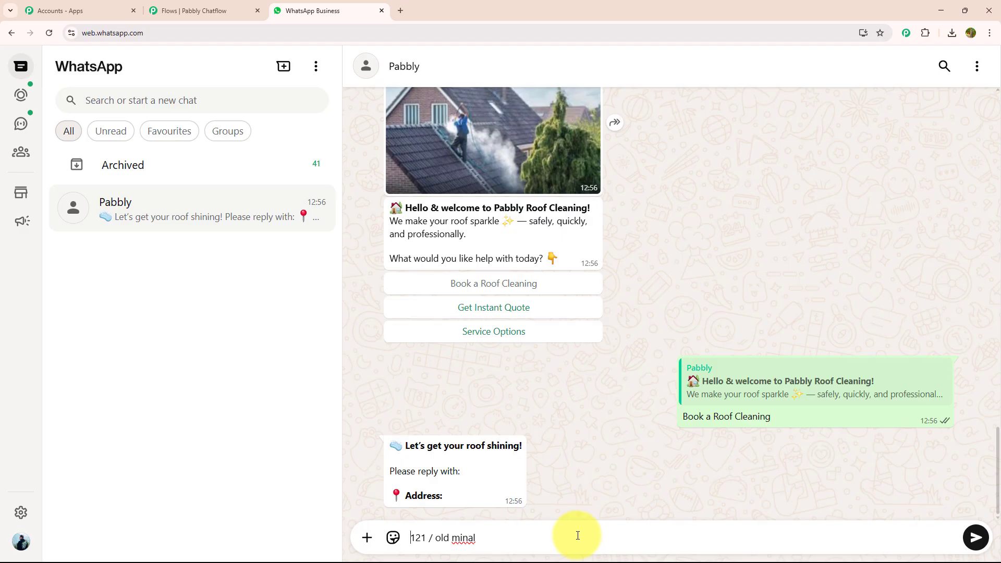
{"action": "key", "text": "Return"}
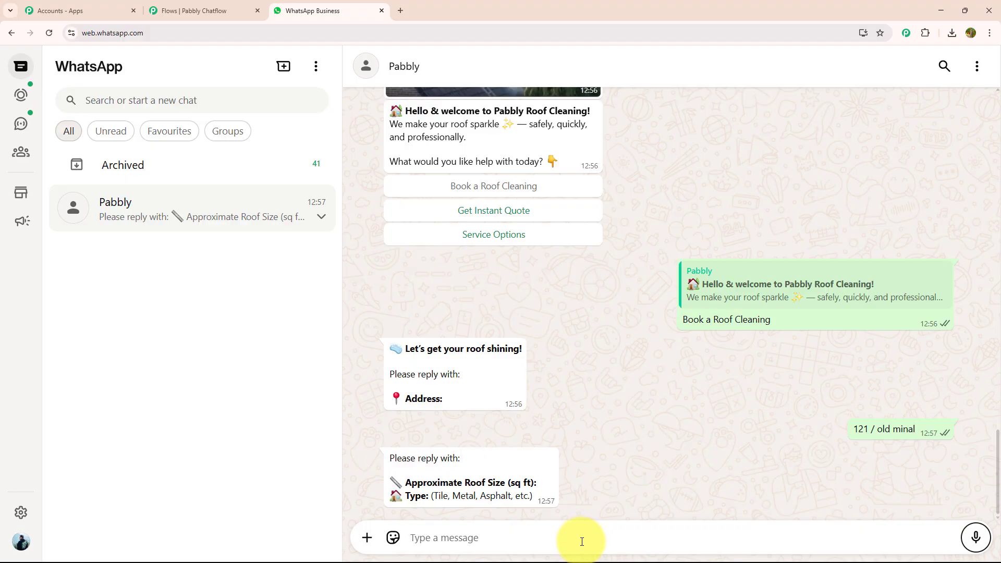
{"action": "type", "text": "900 sqft and tile"}
{"action": "key", "text": "Return"}
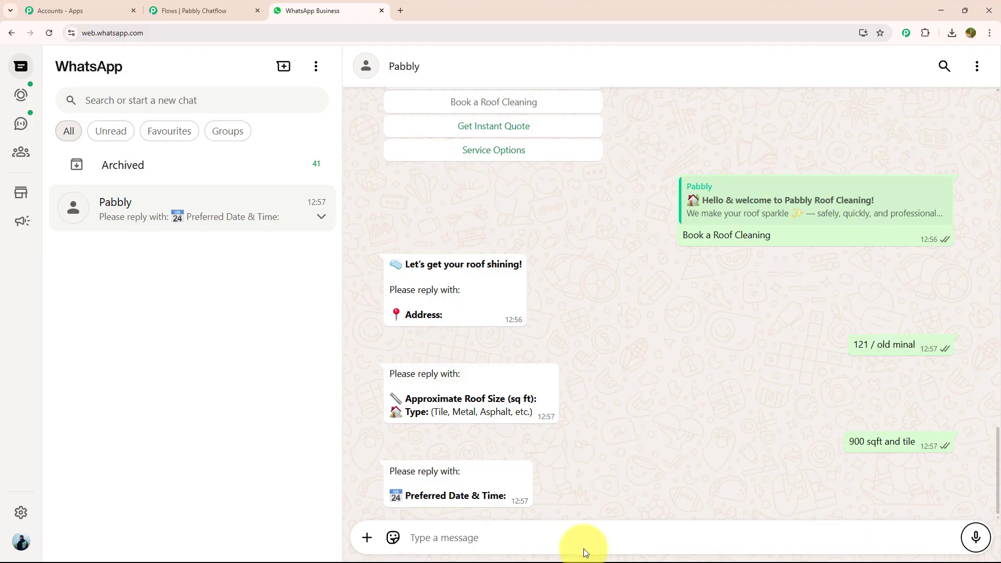
{"action": "type", "text": "21 june- 10 am"}
{"action": "key", "text": "Return"}
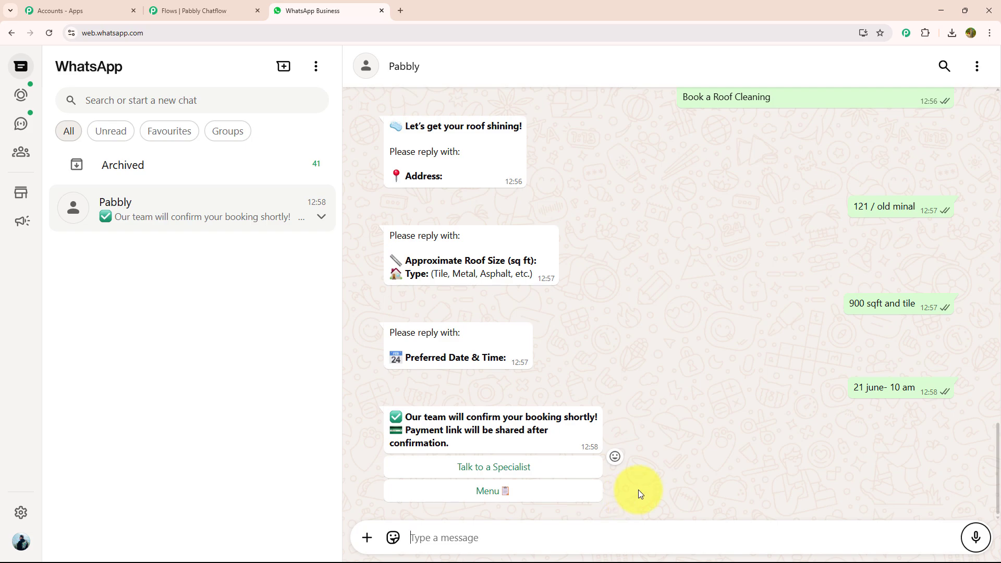
Step: Open pabbly.com/chatflow in a new browser tab, sign in and access Pabbly Chatflow
{"action": "left_click", "coordinate": [402, 9]}
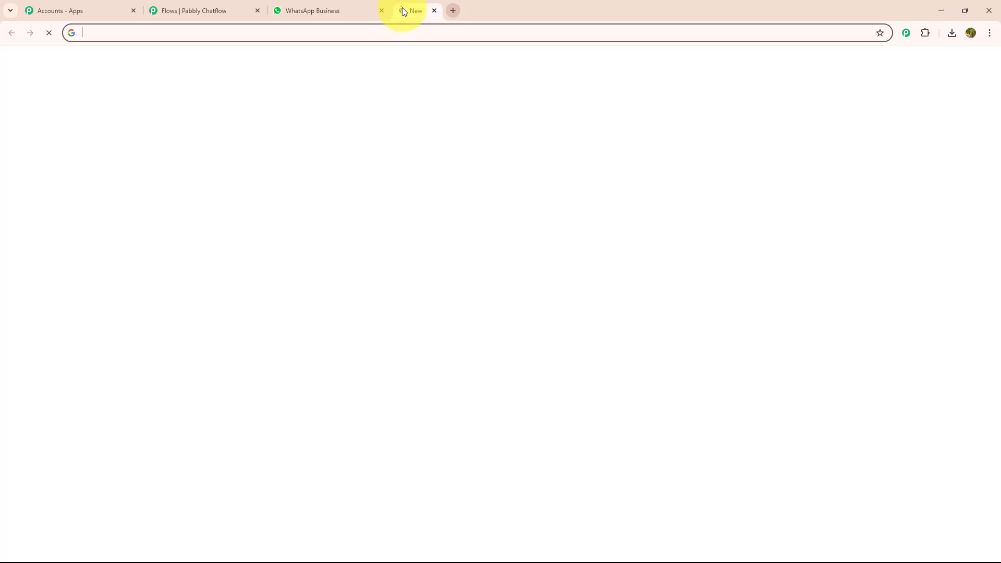
{"action": "left_click", "coordinate": [255, 31]}
{"action": "type", "text": "p"}
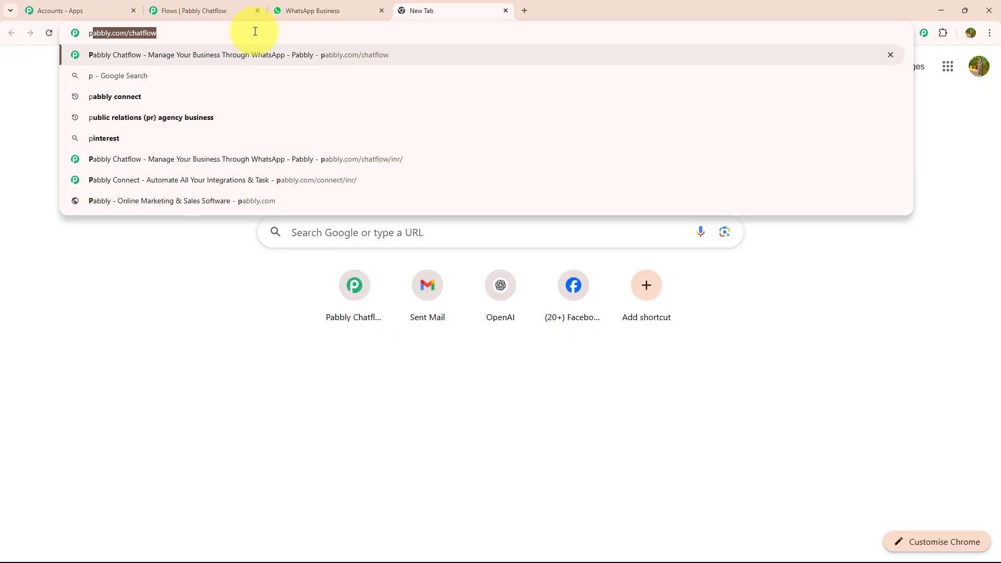
{"action": "key", "text": "Return"}
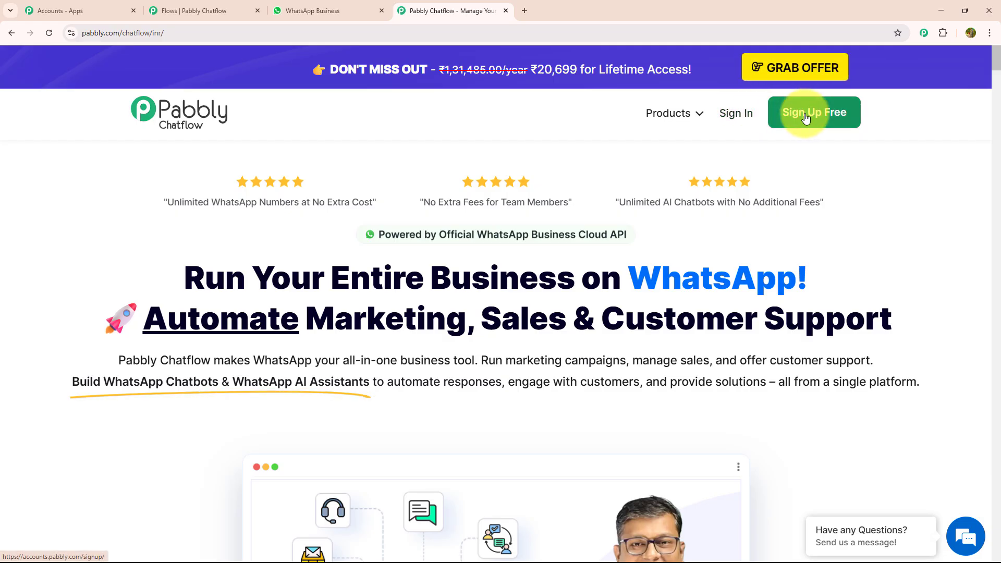
{"action": "left_click", "coordinate": [744, 120]}
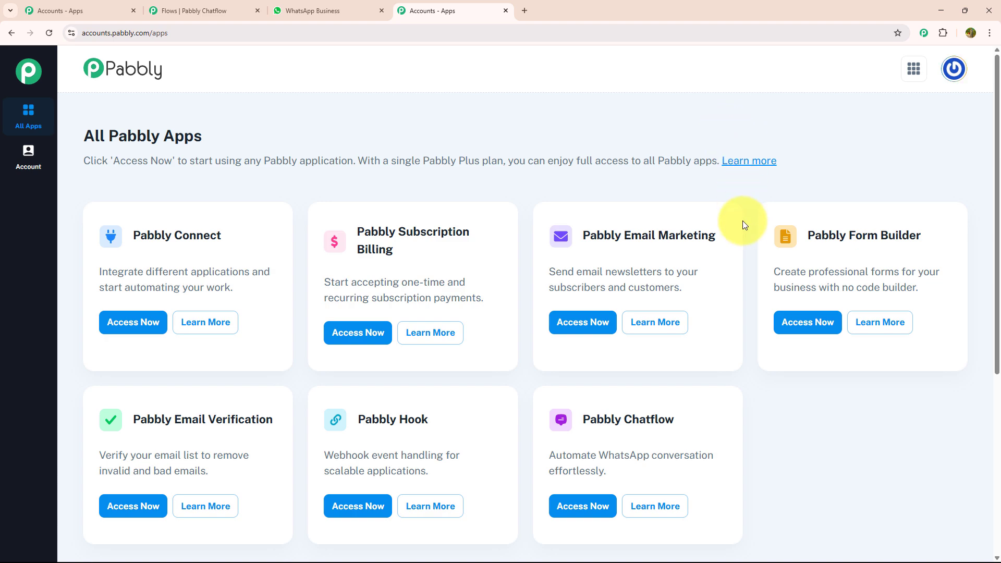
{"action": "left_click", "coordinate": [585, 506]}
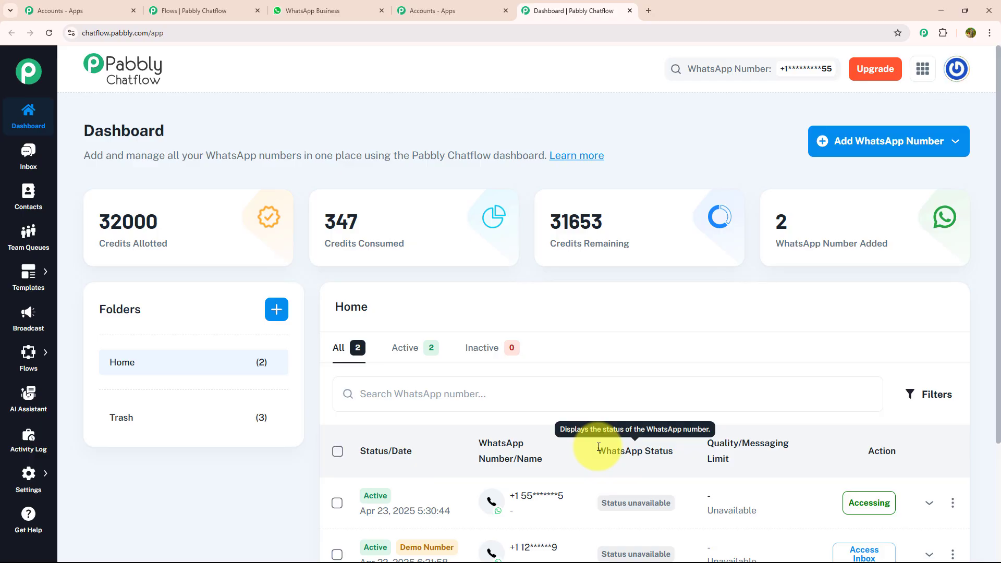
Step: Examine the Manual Token Connect and WhatsApp Connect methods for adding a WhatsApp number, closing each without connecting one
{"action": "left_click", "coordinate": [858, 157]}
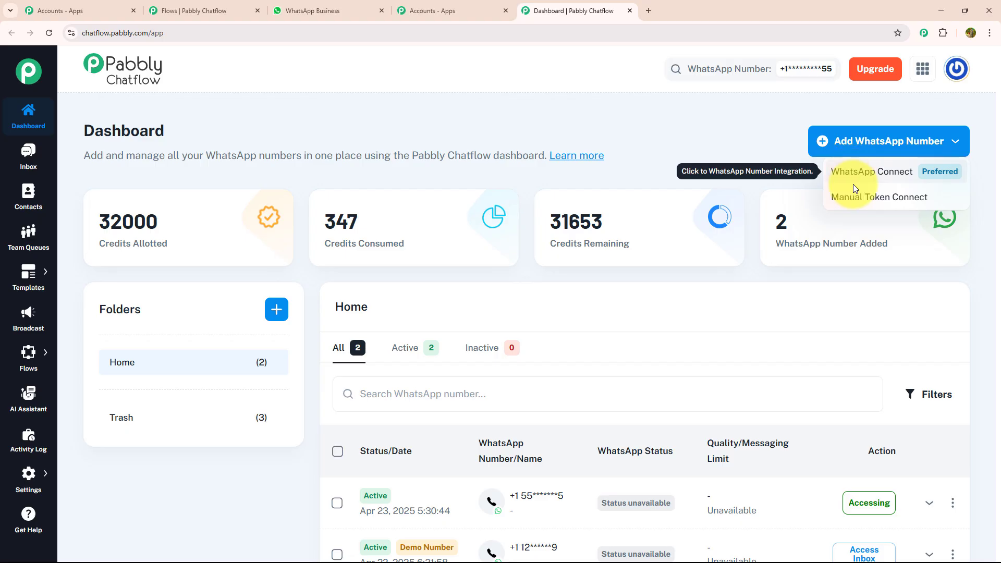
{"action": "left_click", "coordinate": [853, 198]}
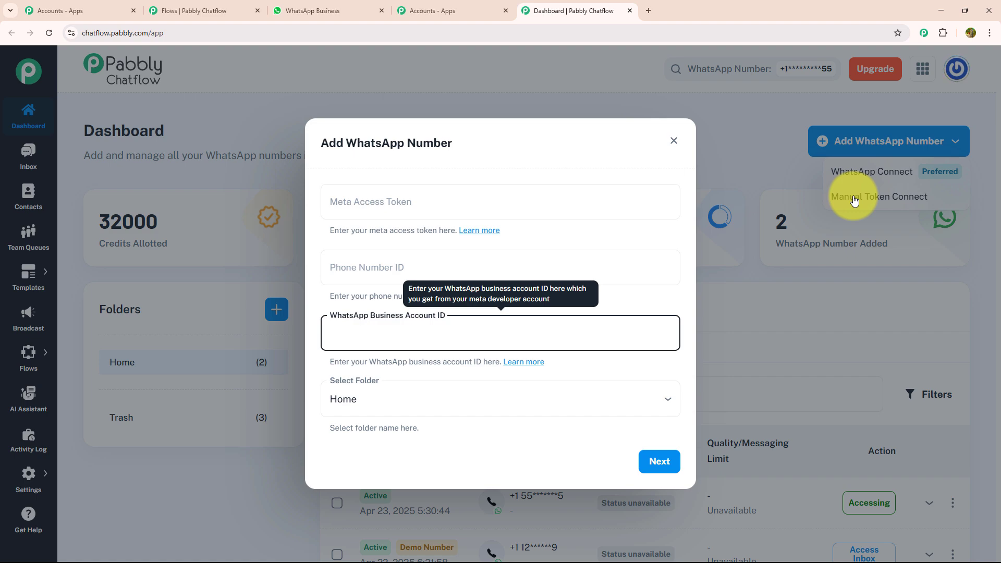
{"action": "key", "text": "Escape"}
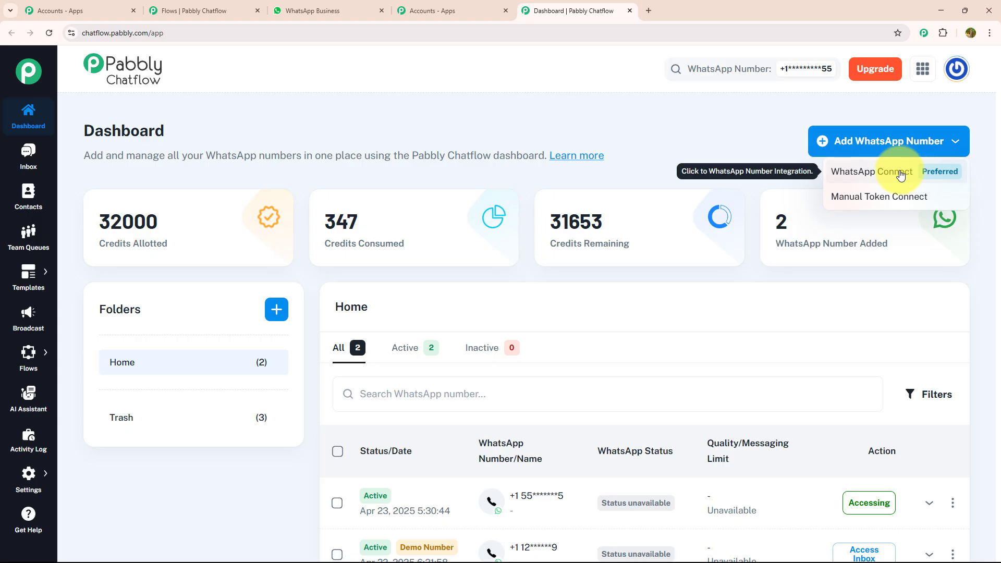
{"action": "left_click", "coordinate": [891, 173]}
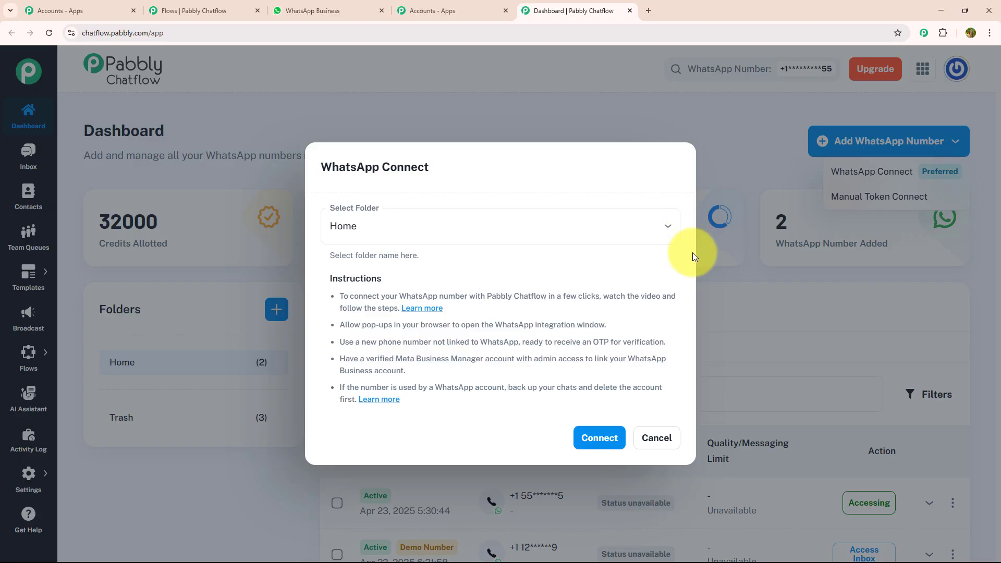
{"action": "left_click", "coordinate": [655, 439]}
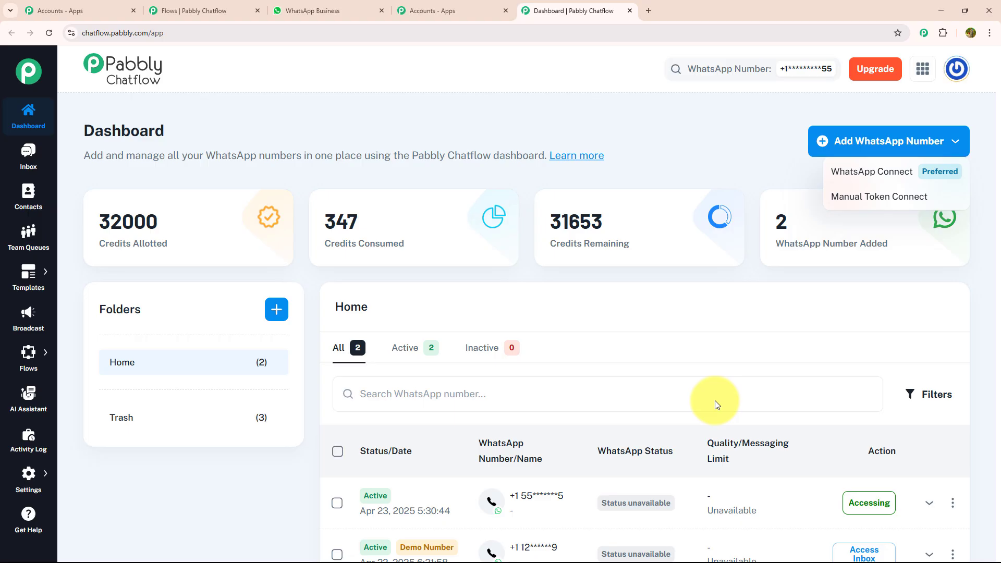
{"action": "left_click", "coordinate": [188, 124]}
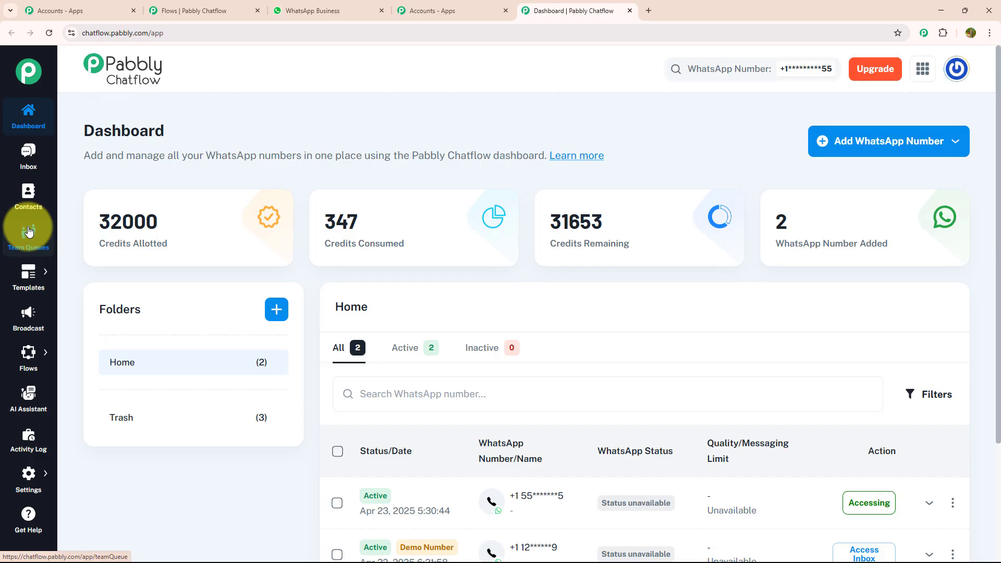
Step: Add a new flow in the Flow Builder and name it "WhatsApp Chatbot for Your Roof Cleaning Business"
{"action": "mouse_move", "coordinate": [30, 269]}
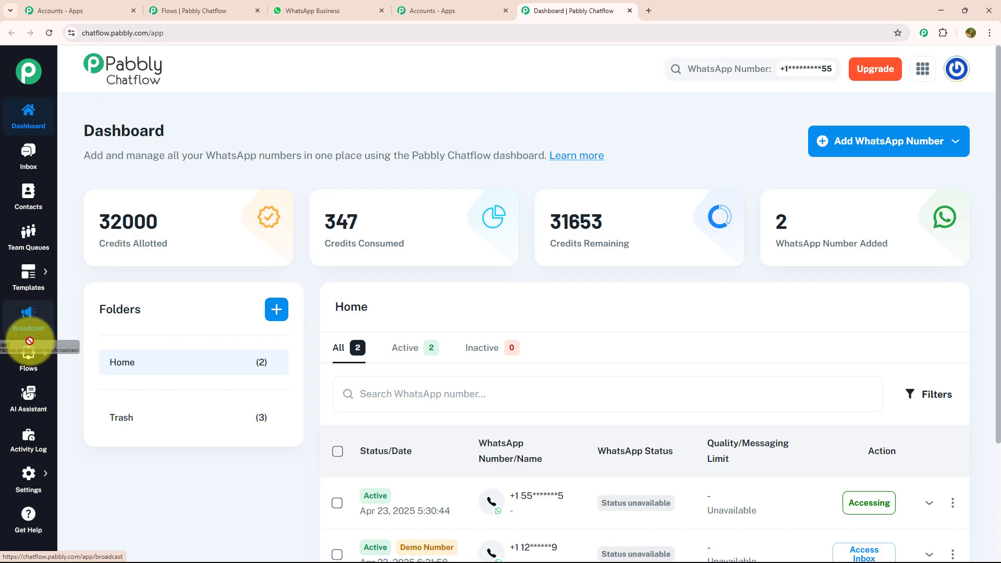
{"action": "mouse_move", "coordinate": [31, 350]}
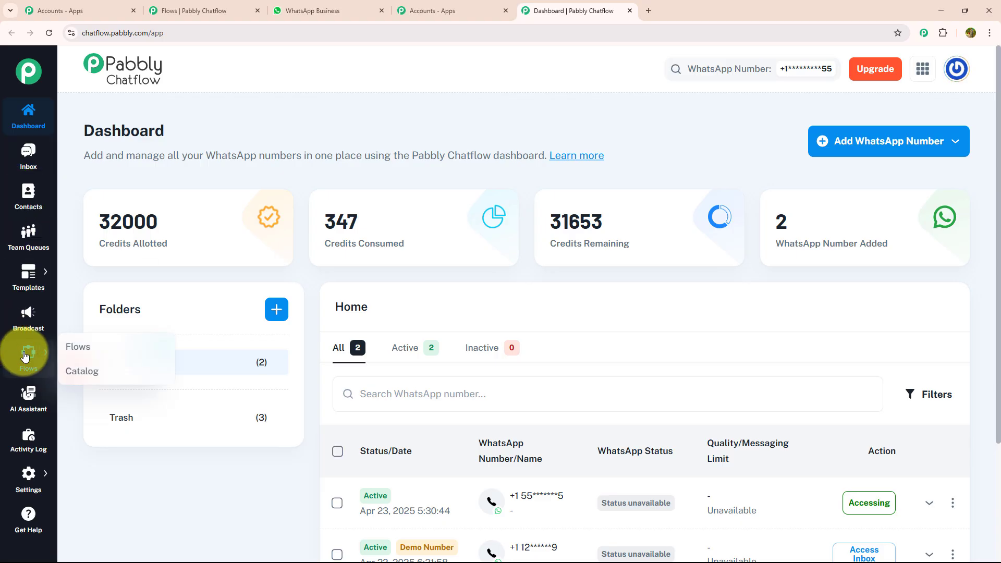
{"action": "left_click", "coordinate": [112, 353]}
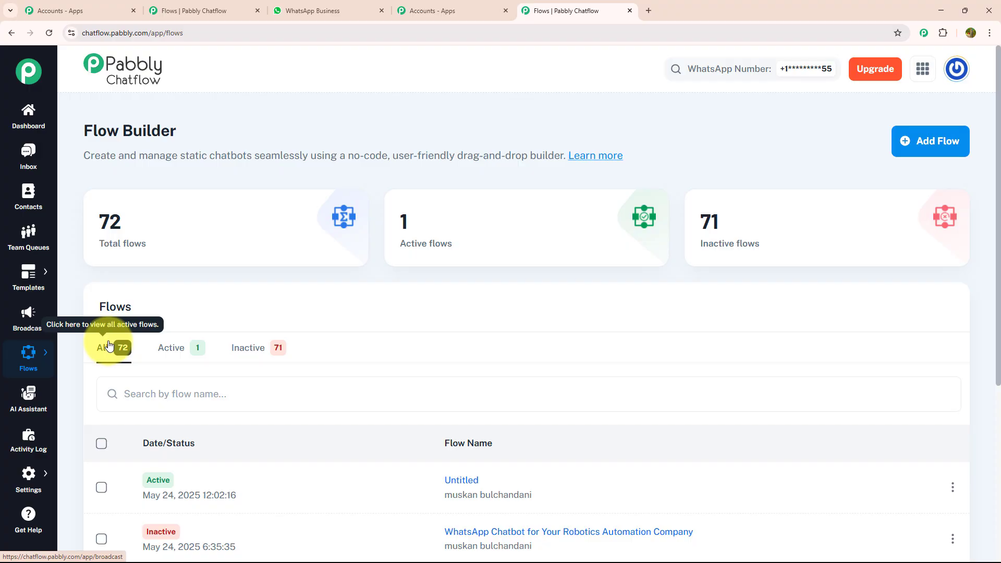
{"action": "left_click", "coordinate": [910, 151]}
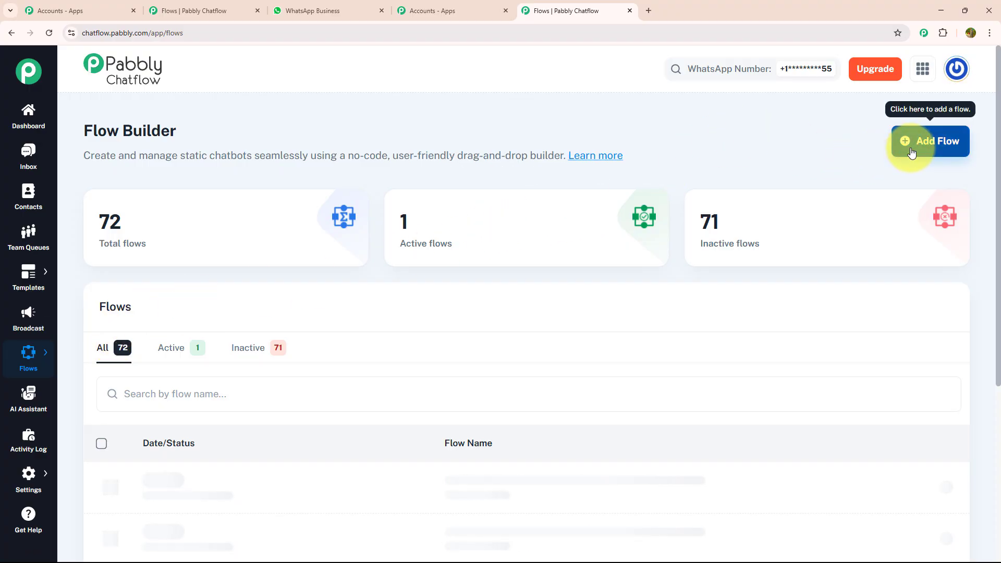
{"action": "left_click", "coordinate": [911, 151]}
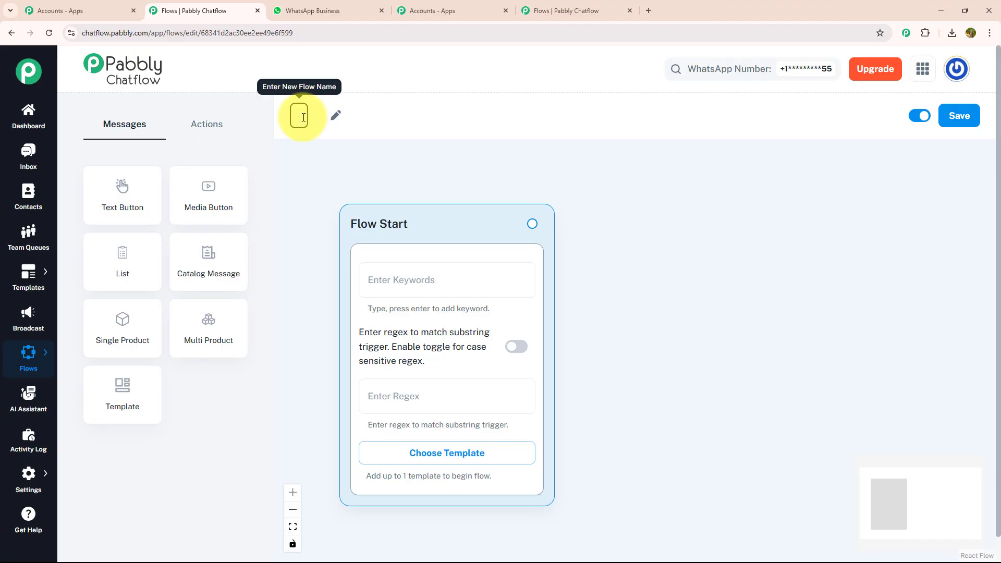
{"action": "type", "text": "WhatsApp Chatbot for Your Roof Cleaning Business"}
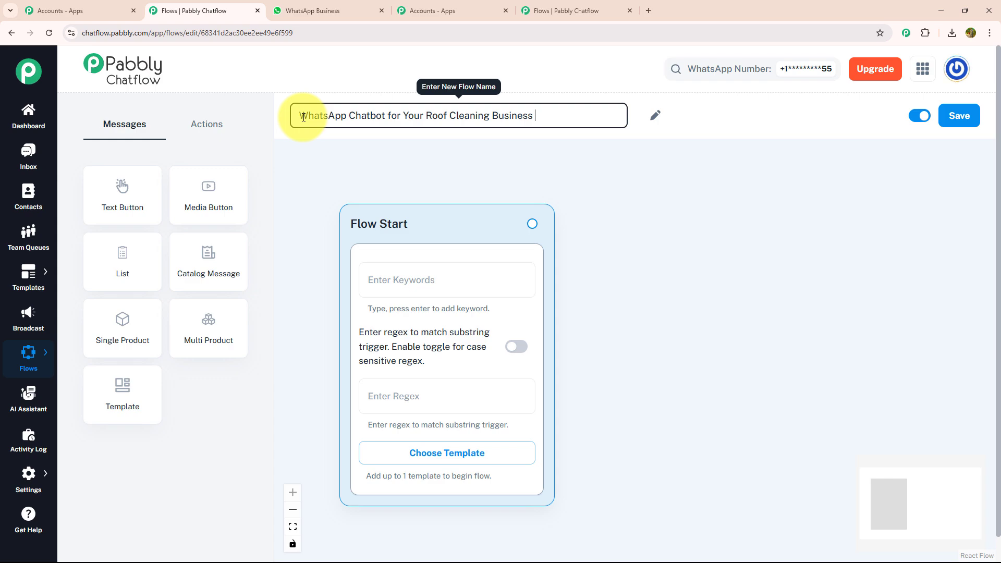
{"action": "left_click", "coordinate": [404, 165]}
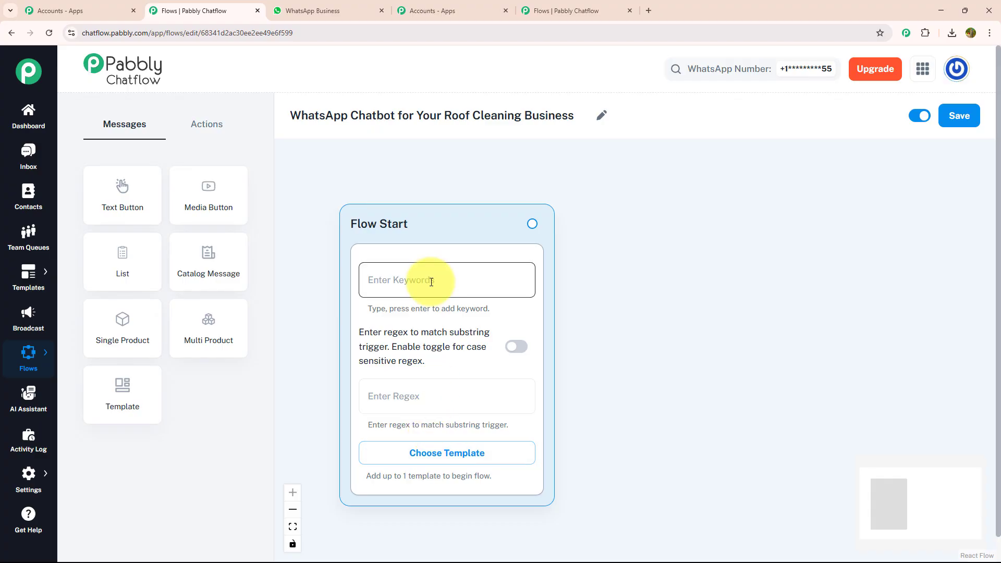
Step: Examine the approved templates that Flow Start can use, and close the list without choosing one
{"action": "left_click", "coordinate": [467, 453]}
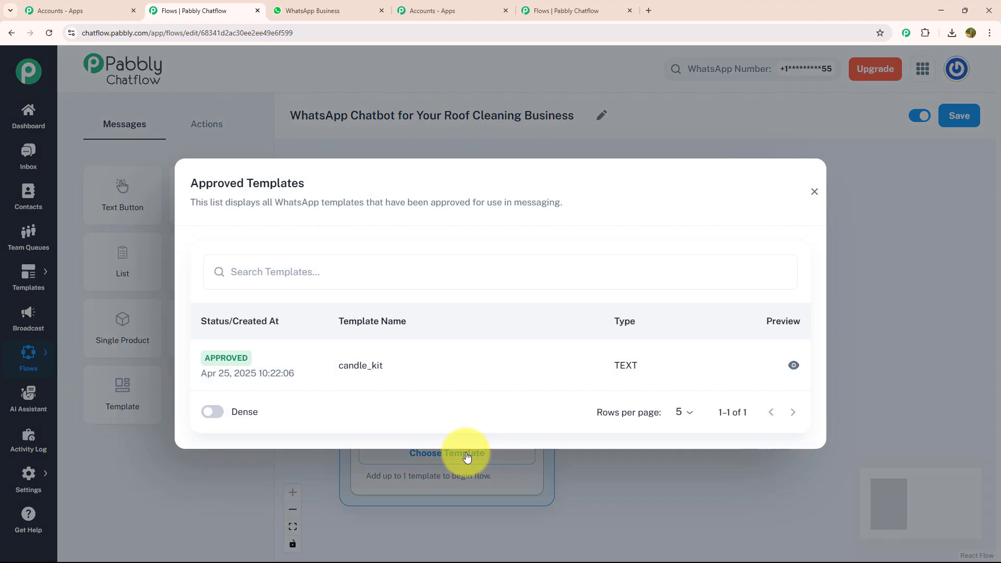
{"action": "left_click", "coordinate": [815, 192]}
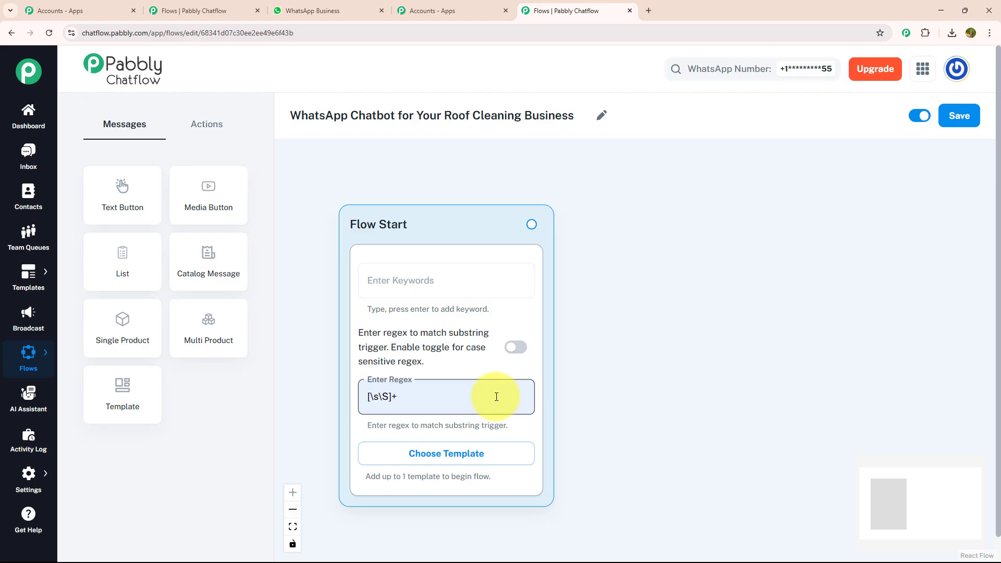
Step: Add a Media Button message, connect Flow Start to it, and upload the roof cleaning image into it
{"action": "left_click_drag", "start_coordinate": [223, 182], "coordinate": [700, 299]}
{"action": "left_click_drag", "start_coordinate": [532, 223], "coordinate": [695, 509]}
{"action": "left_click_drag", "start_coordinate": [590, 418], "coordinate": [476, 358]}
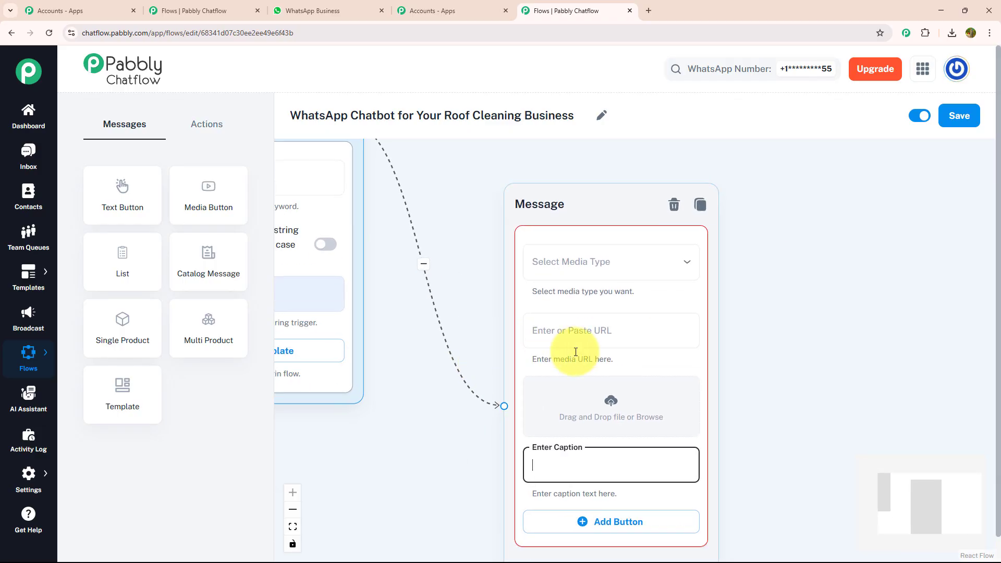
{"action": "left_click", "coordinate": [610, 411]}
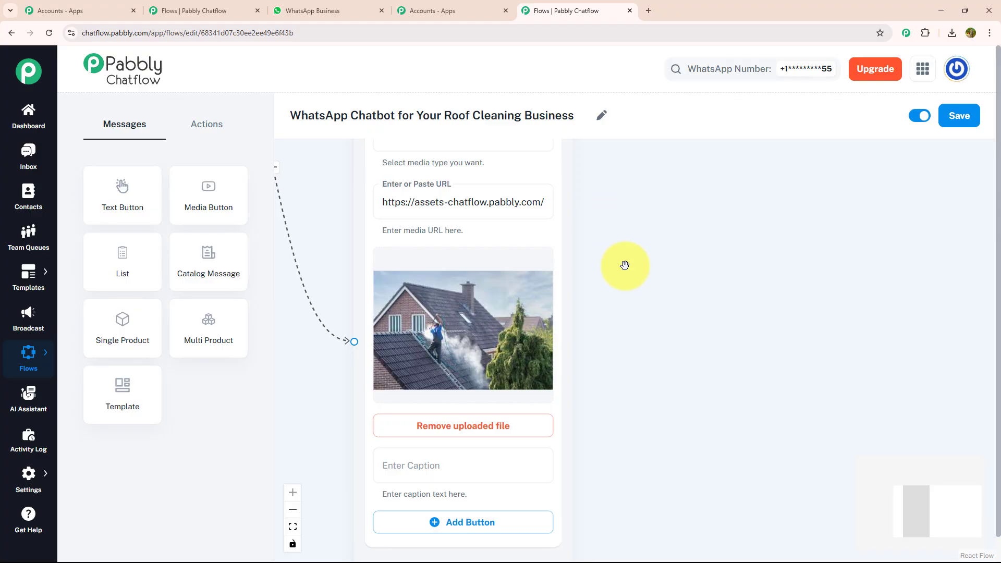
Step: Add a text message content block below the image in the same Message node
{"action": "left_click_drag", "start_coordinate": [619, 290], "coordinate": [607, 146]}
{"action": "left_click_drag", "start_coordinate": [605, 370], "coordinate": [615, 280]}
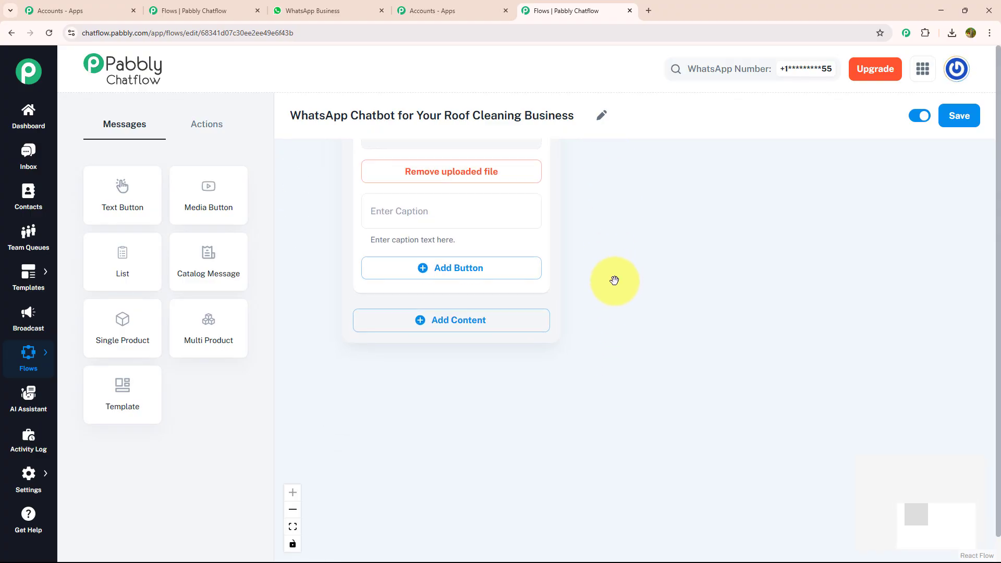
{"action": "left_click", "coordinate": [508, 324]}
{"action": "left_click", "coordinate": [451, 371]}
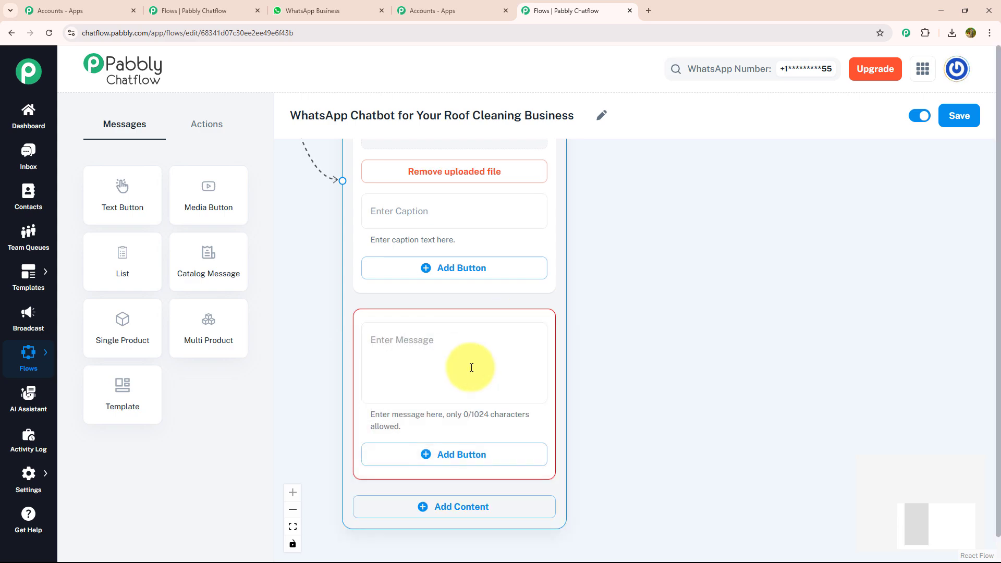
Step: Fill the new message block with the Pabbly Roof Cleaning welcome text ending in "What would you like help with today?"
{"action": "left_click", "coordinate": [471, 367]}
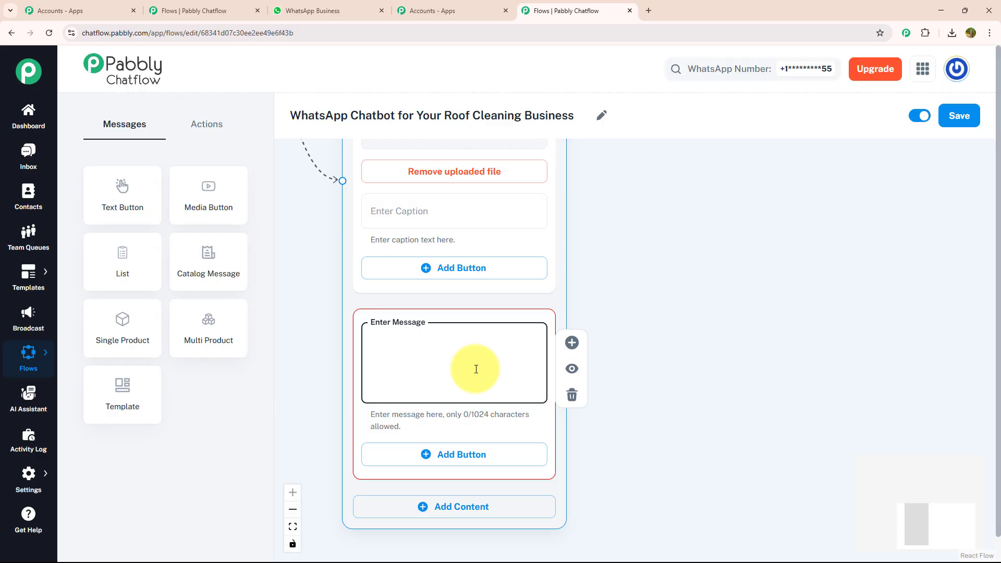
{"action": "key", "text": "ctrl+v"}
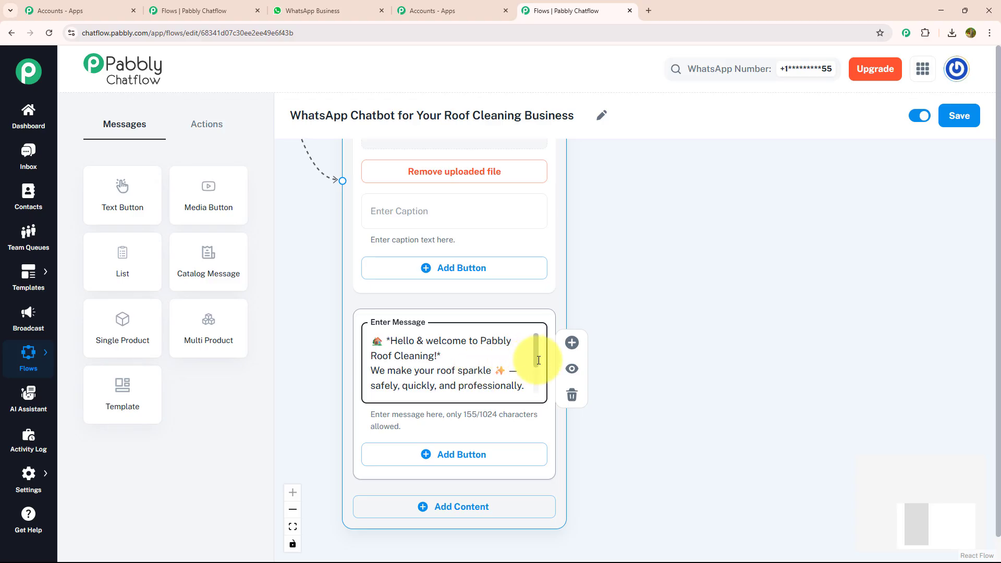
{"action": "scroll", "coordinate": [540, 365], "scroll_direction": "down", "scroll_amount": 1}
{"action": "scroll", "coordinate": [541, 365], "scroll_direction": "down", "scroll_amount": 3}
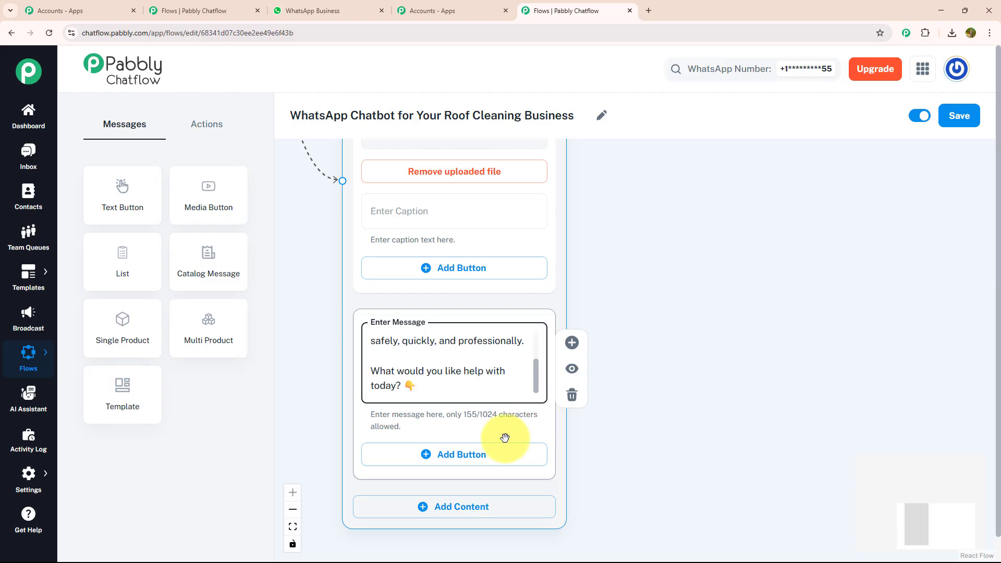
Step: Add a reply button labelled "Book a Roof Cleaning" below the welcome message
{"action": "left_click", "coordinate": [503, 455]}
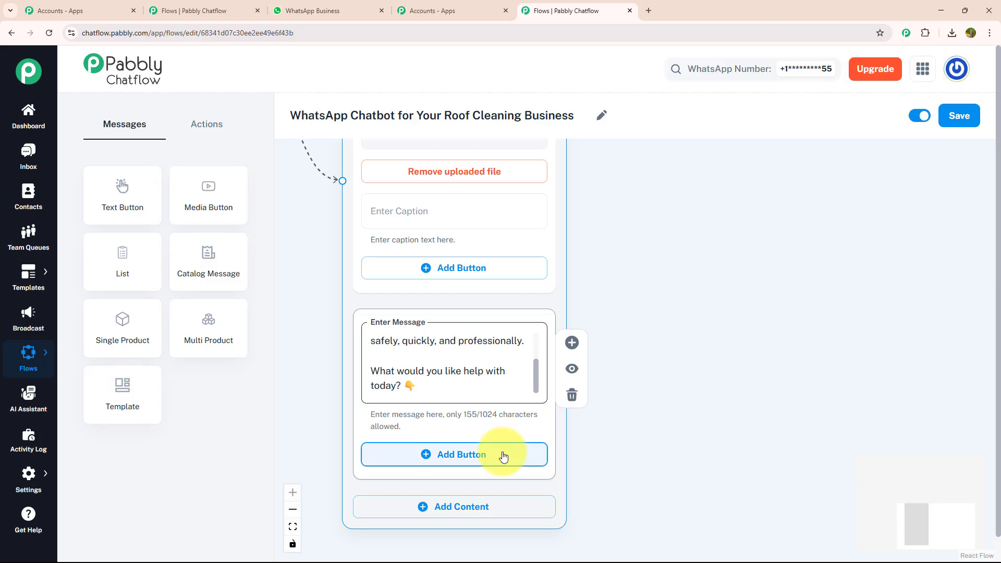
{"action": "left_click", "coordinate": [493, 457]}
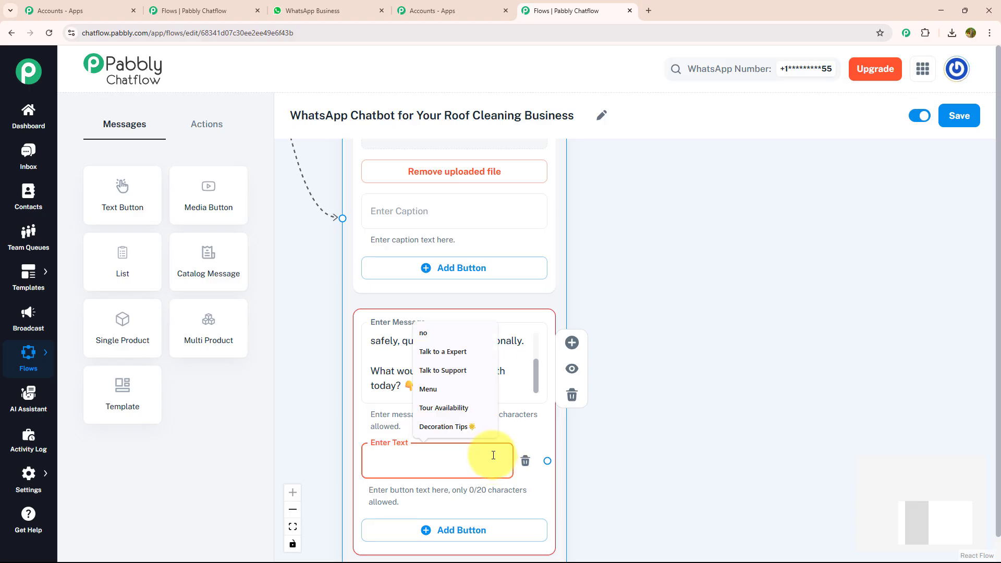
{"action": "type", "text": "Book a Roof Cleaning"}
{"action": "left_click_drag", "start_coordinate": [603, 431], "coordinate": [599, 235]}
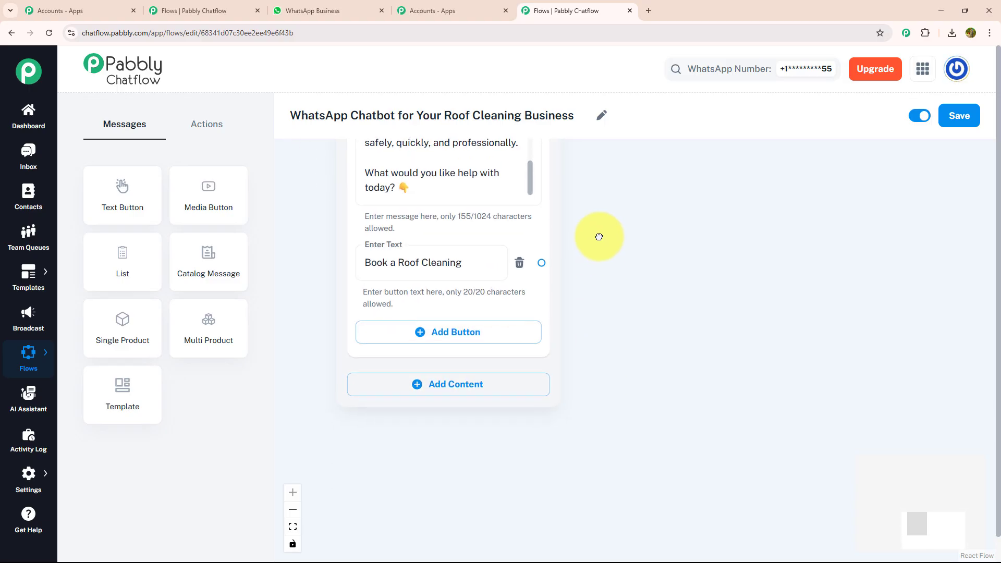
Step: Add two more reply buttons to the welcome message, labelled "Get Instant Quote" and "Service Options"
{"action": "left_click", "coordinate": [476, 338]}
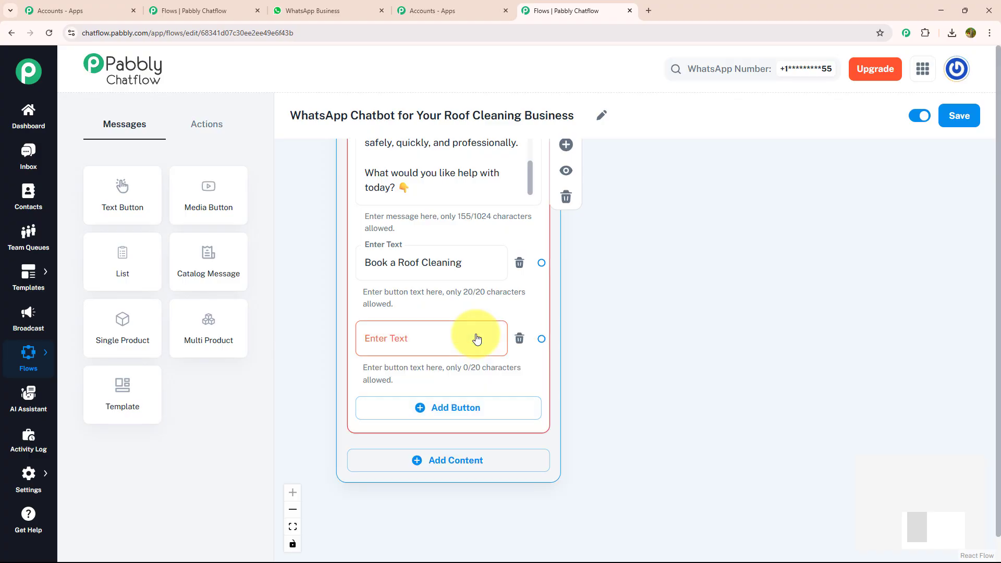
{"action": "left_click", "coordinate": [477, 334]}
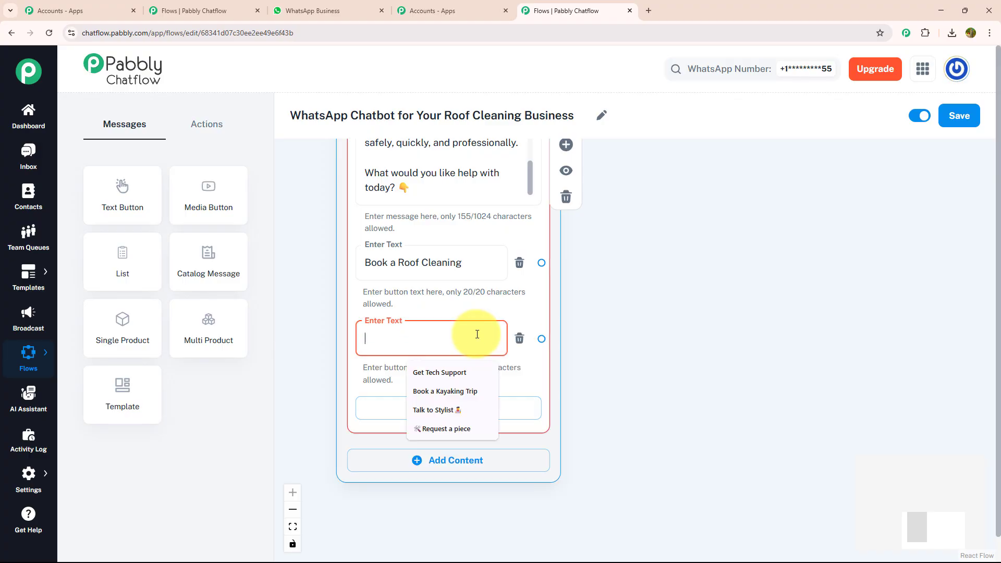
{"action": "type", "text": "Get Instant Quote"}
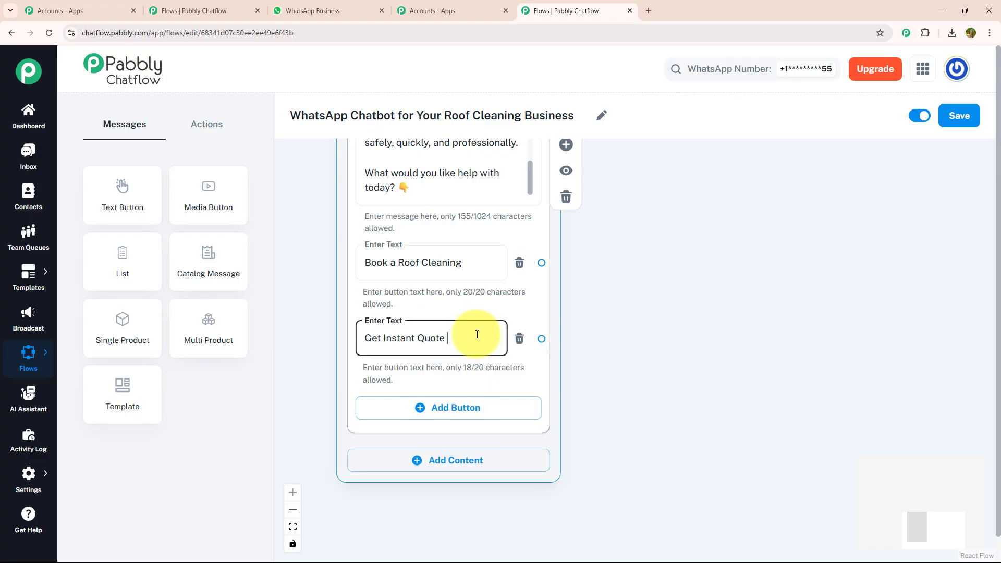
{"action": "left_click", "coordinate": [453, 410]}
{"action": "left_click", "coordinate": [453, 408]}
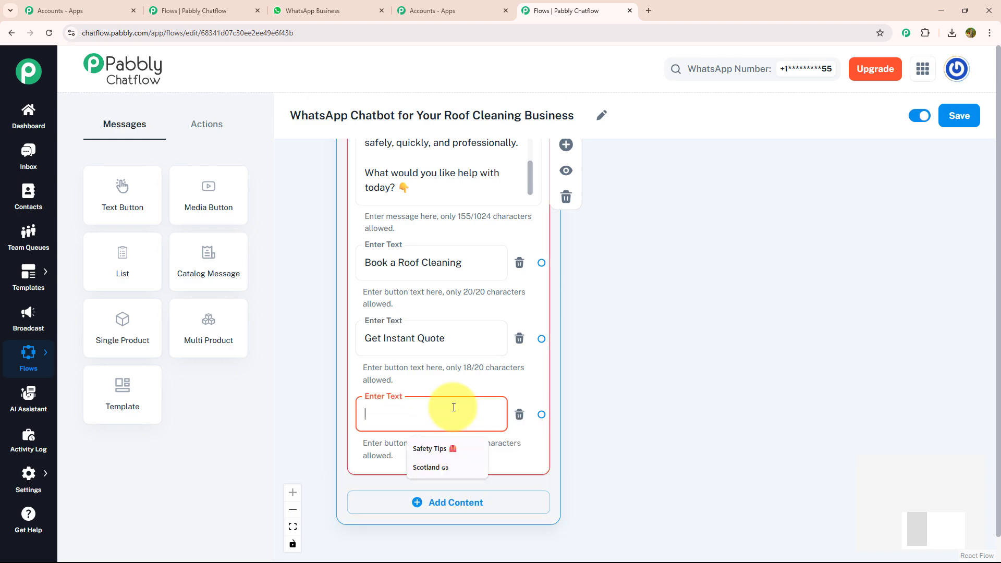
{"action": "type", "text": "Service Options"}
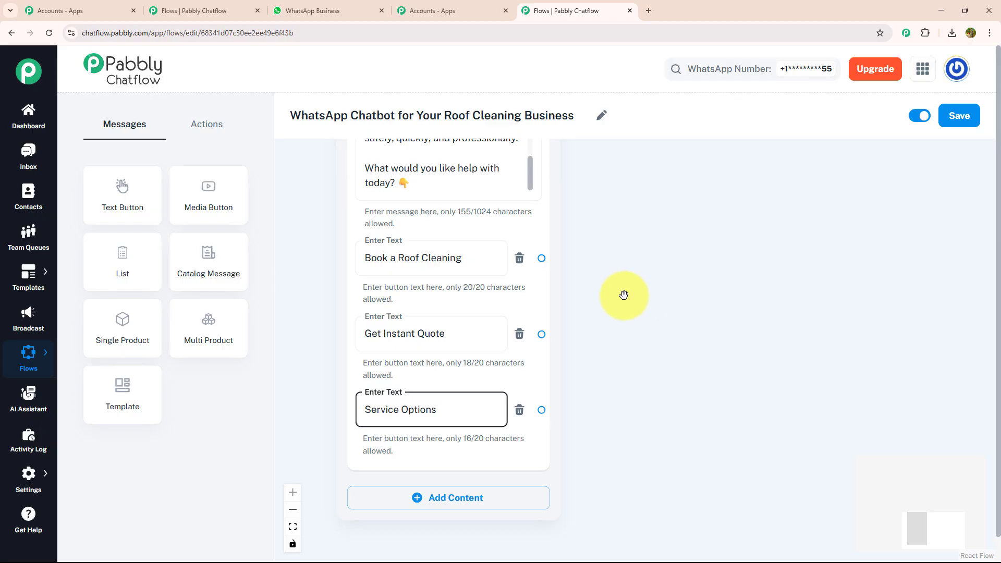
Step: Add an Ask Question action beside the message node and connect the "Book a Roof Cleaning" button to it
{"action": "scroll", "coordinate": [624, 295], "scroll_direction": "down", "scroll_amount": 2}
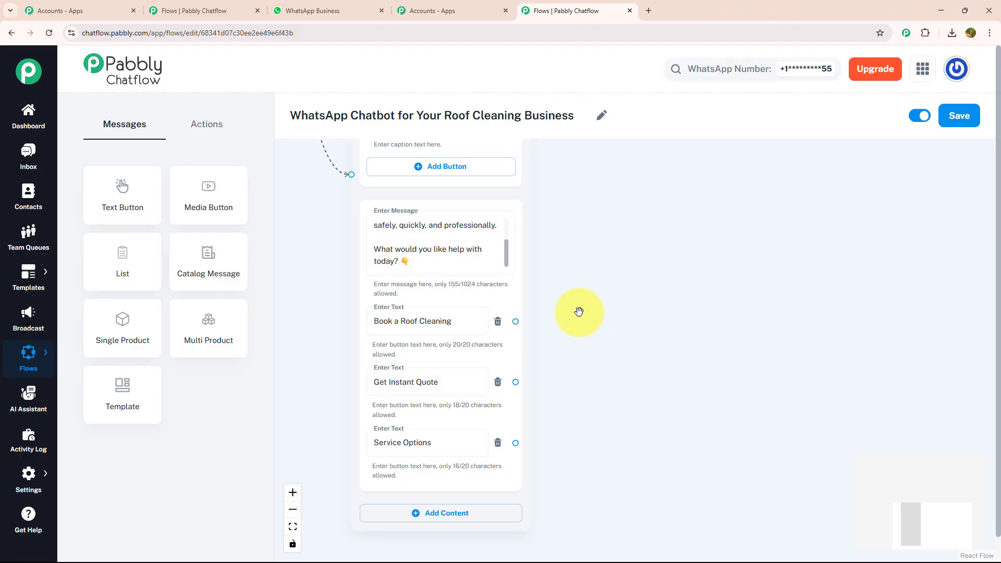
{"action": "scroll", "coordinate": [575, 329], "scroll_direction": "up", "scroll_amount": 1}
{"action": "scroll", "coordinate": [556, 284], "scroll_direction": "up", "scroll_amount": 2}
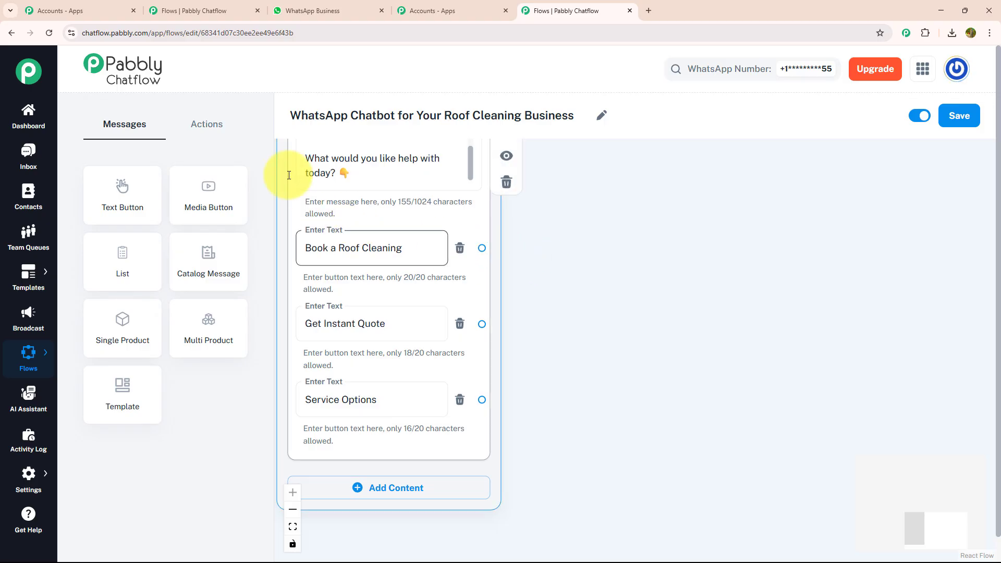
{"action": "left_click", "coordinate": [209, 125]}
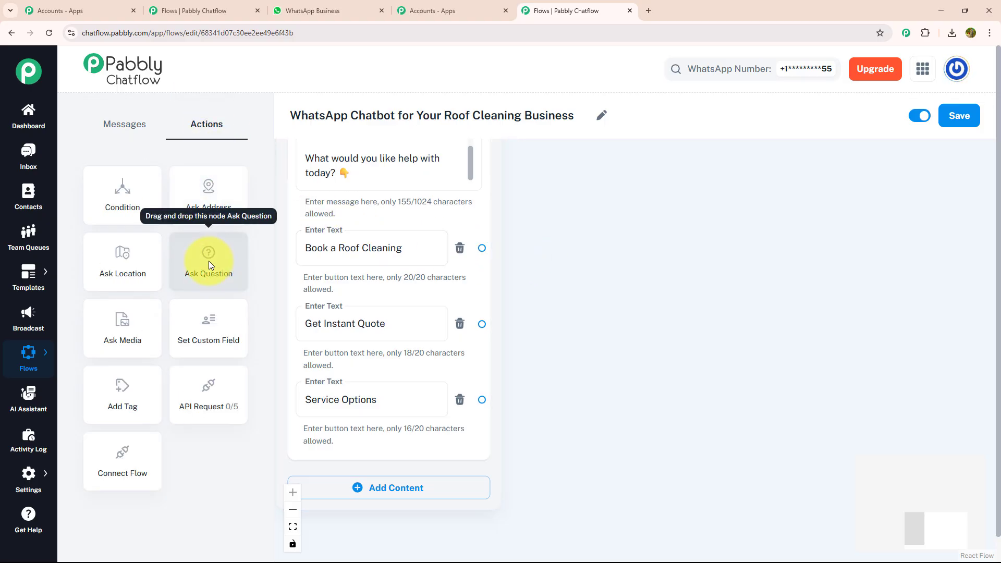
{"action": "left_click_drag", "start_coordinate": [208, 261], "coordinate": [579, 206]}
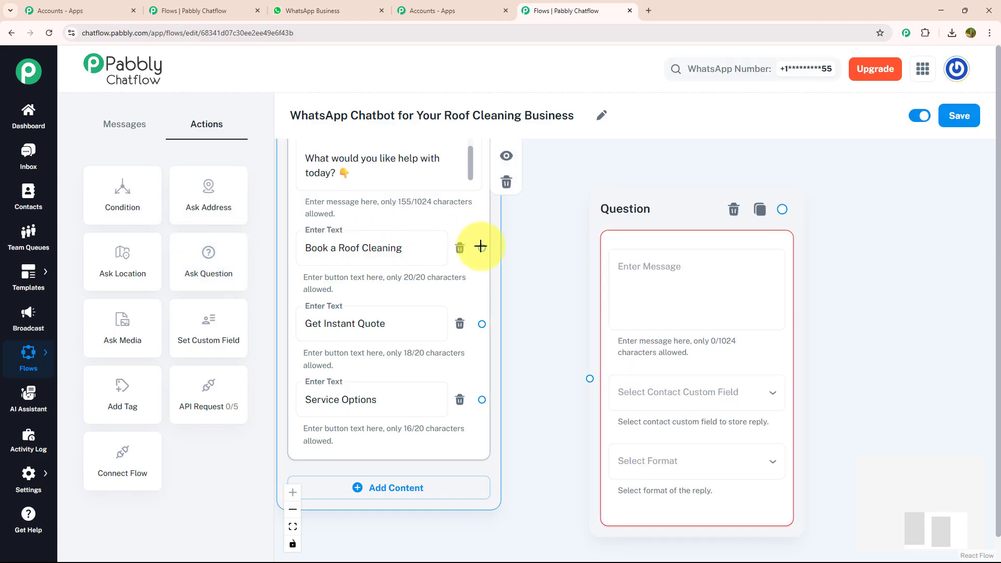
{"action": "left_click_drag", "start_coordinate": [482, 248], "coordinate": [483, 382]}
Step: Enter the question text "*Let's get your roof shining!* Please reply with: *Address:*" in the new Question node
{"action": "left_click", "coordinate": [576, 308]}
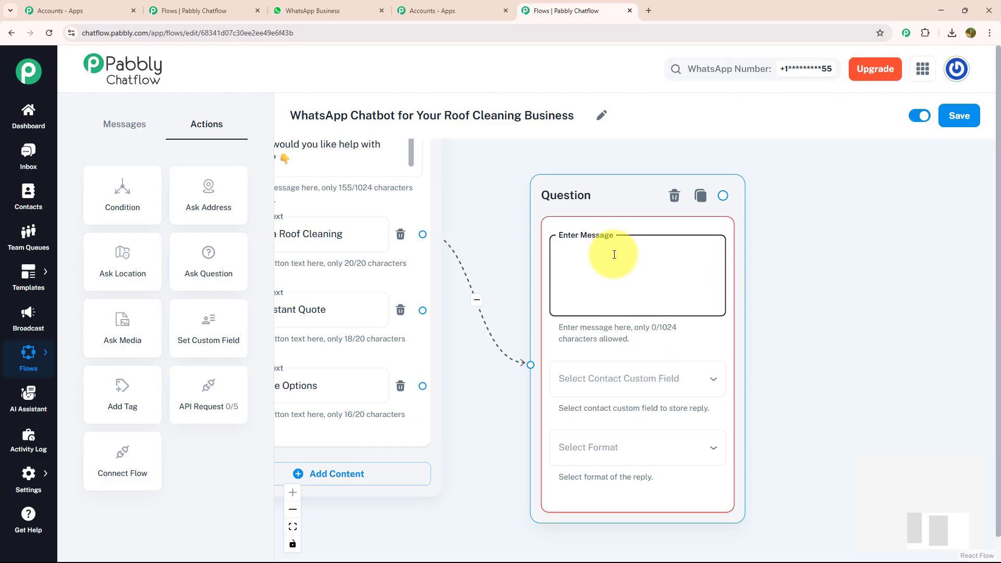
{"action": "key", "text": "ctrl+v"}
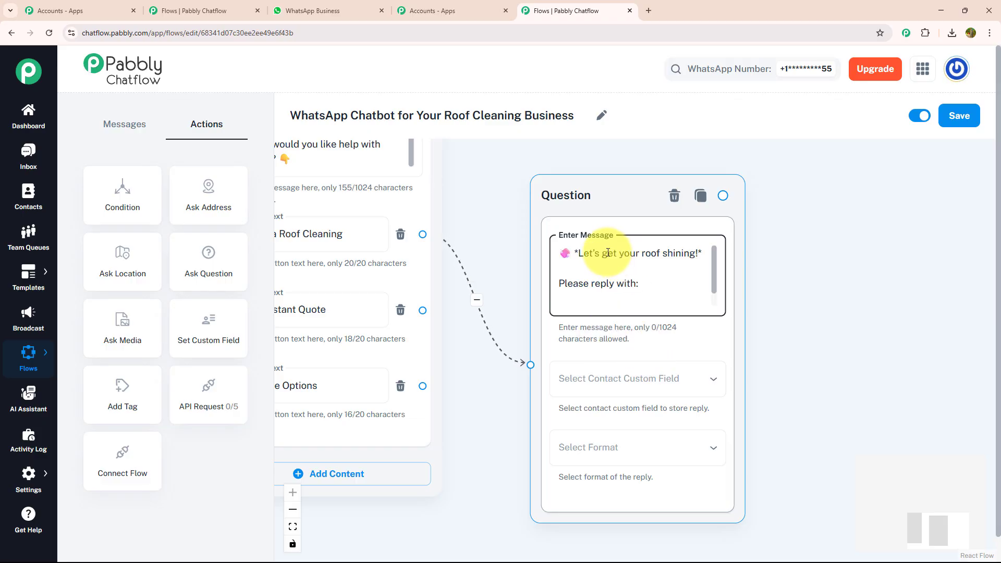
{"action": "scroll", "coordinate": [699, 264], "scroll_direction": "down", "scroll_amount": 1}
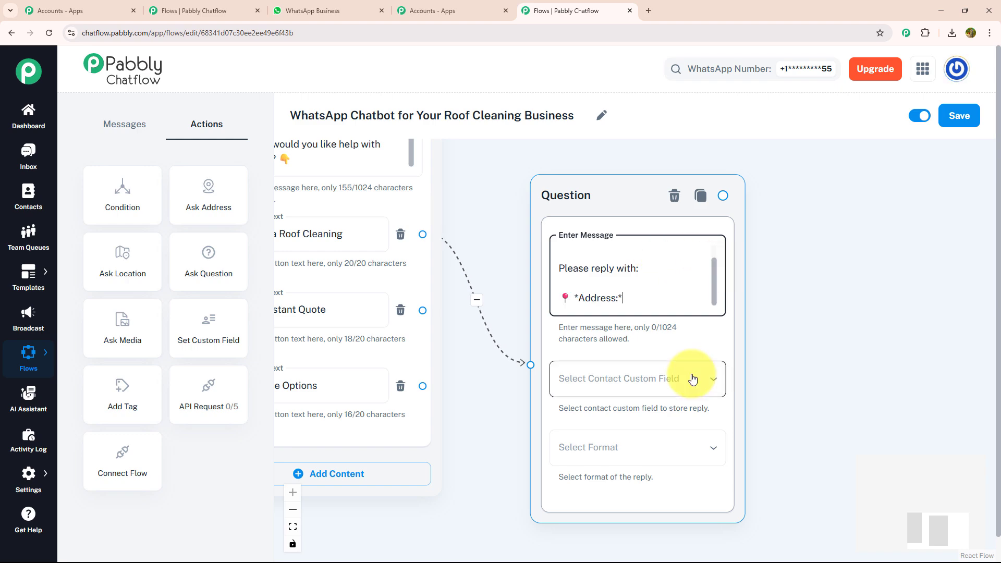
Step: Store the reply to this question in the Address custom field and set its format to Any
{"action": "left_click", "coordinate": [693, 380]}
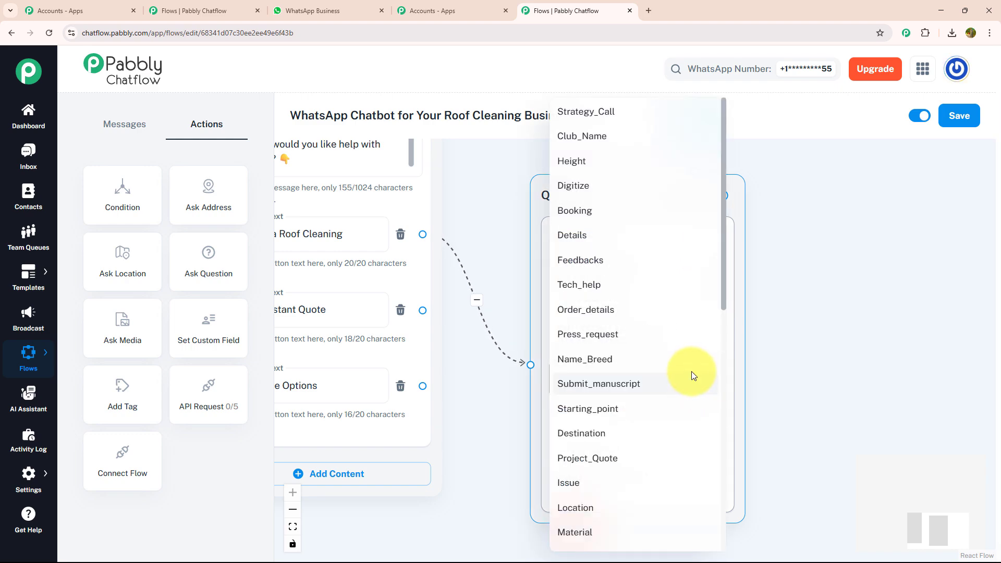
{"action": "scroll", "coordinate": [693, 375], "scroll_direction": "down", "scroll_amount": 7}
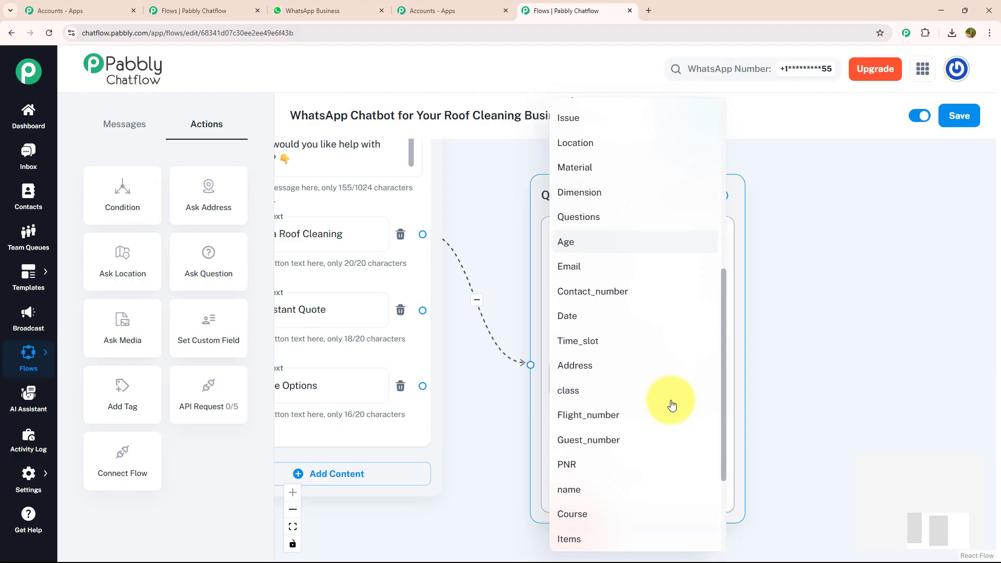
{"action": "left_click", "coordinate": [637, 384]}
{"action": "left_click", "coordinate": [641, 449]}
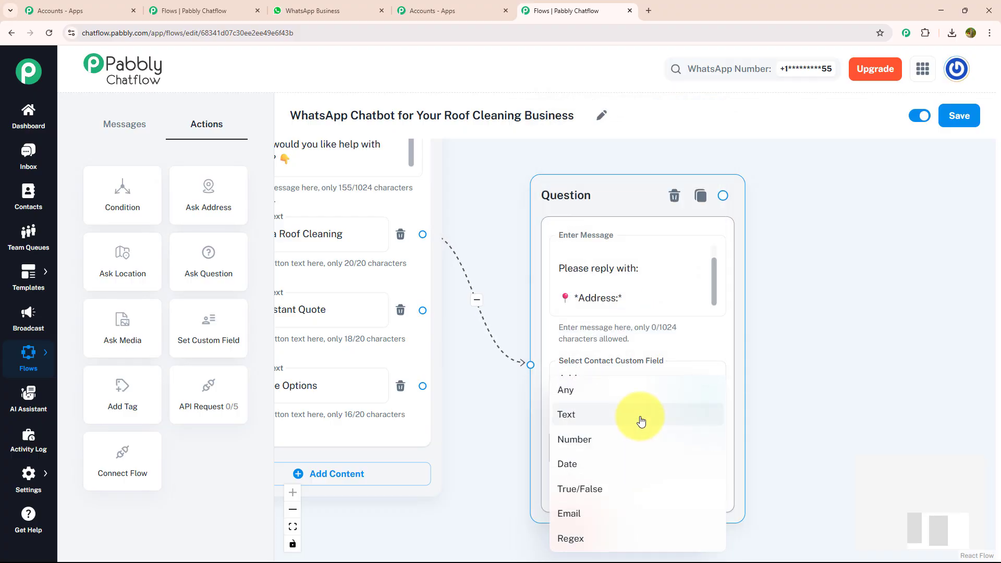
{"action": "left_click", "coordinate": [637, 391]}
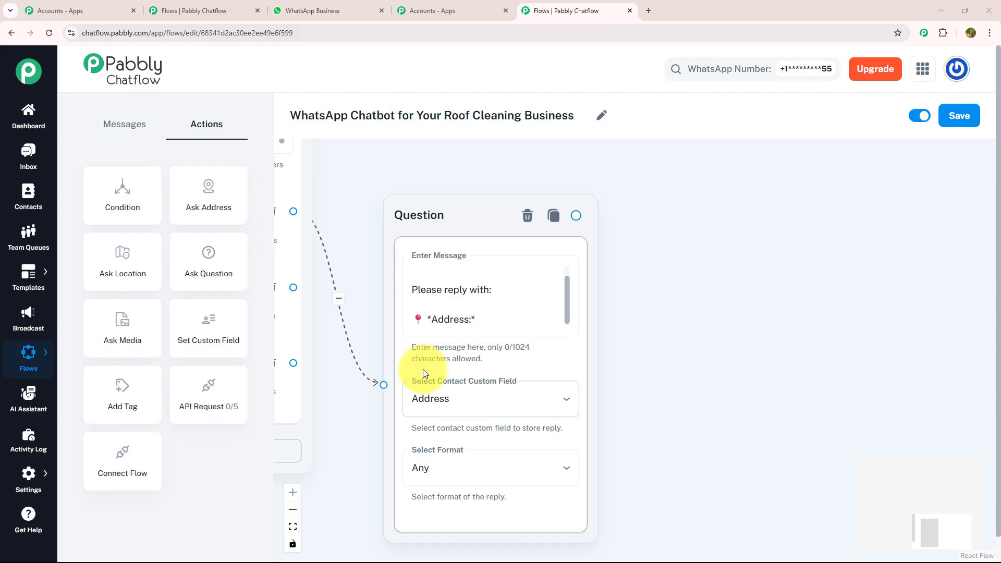
Step: Add a second Ask Question action and connect the address question to it
{"action": "left_click_drag", "start_coordinate": [223, 259], "coordinate": [737, 308]}
{"action": "left_click_drag", "start_coordinate": [577, 214], "coordinate": [733, 491]}
{"action": "left_click_drag", "start_coordinate": [708, 438], "coordinate": [529, 362]}
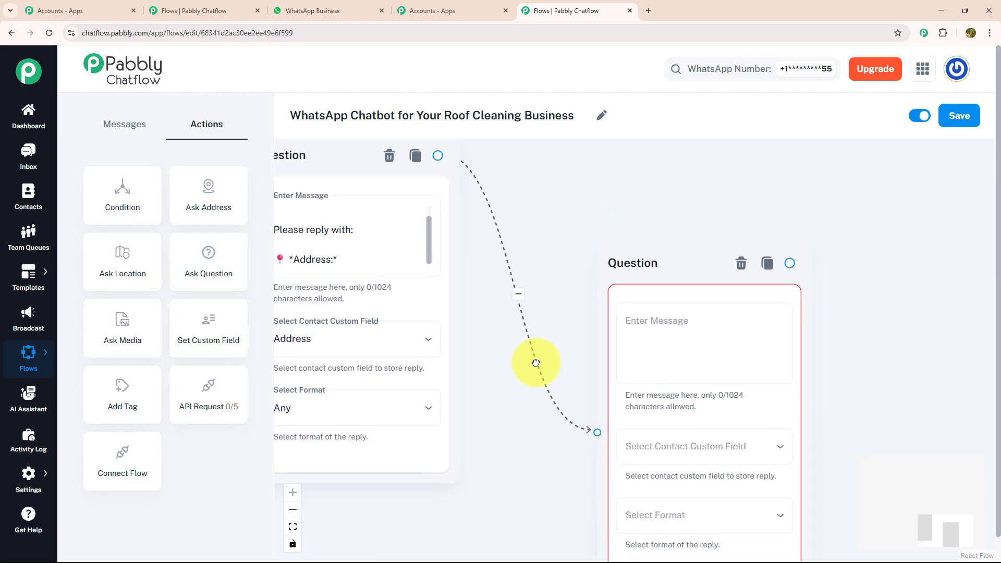
Step: Enter a message in the second Question node asking for "Approximate Roof Size (sq ft)" and "Type" (Tile, Metal, Asphalt, etc.)
{"action": "left_click", "coordinate": [643, 324]}
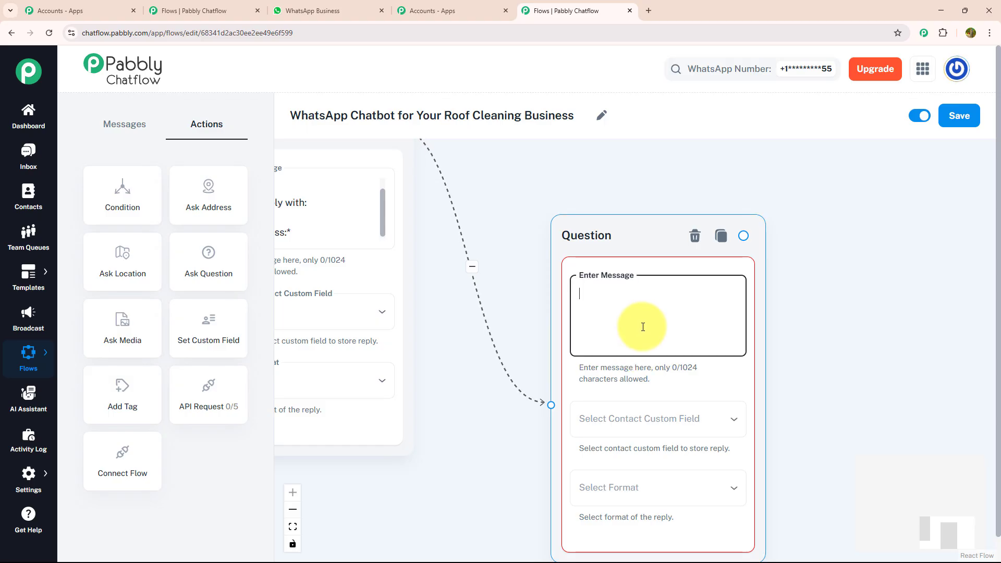
{"action": "key", "text": "ctrl+v"}
{"action": "left_click_drag", "start_coordinate": [596, 323], "coordinate": [596, 305]}
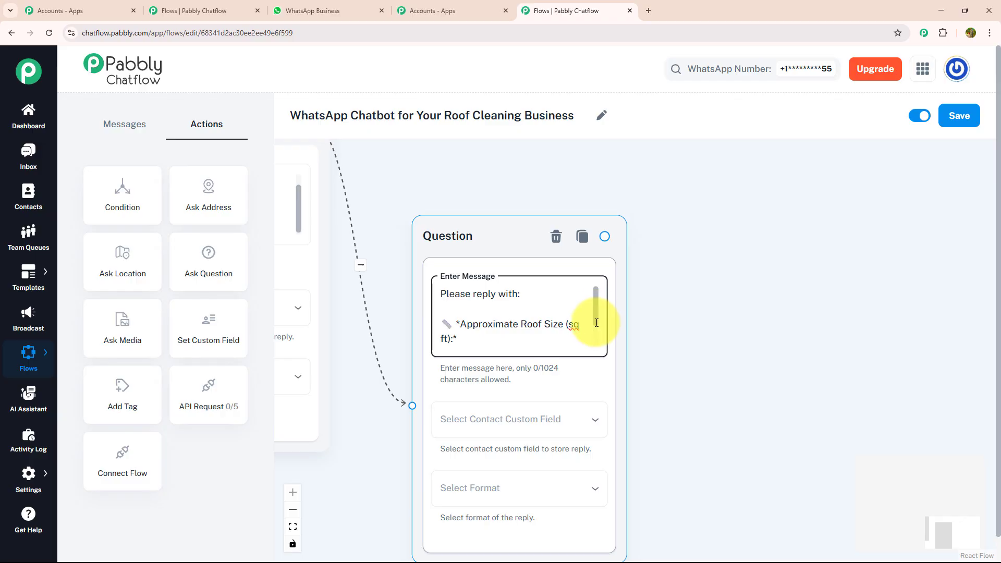
{"action": "left_click_drag", "start_coordinate": [596, 323], "coordinate": [596, 336]}
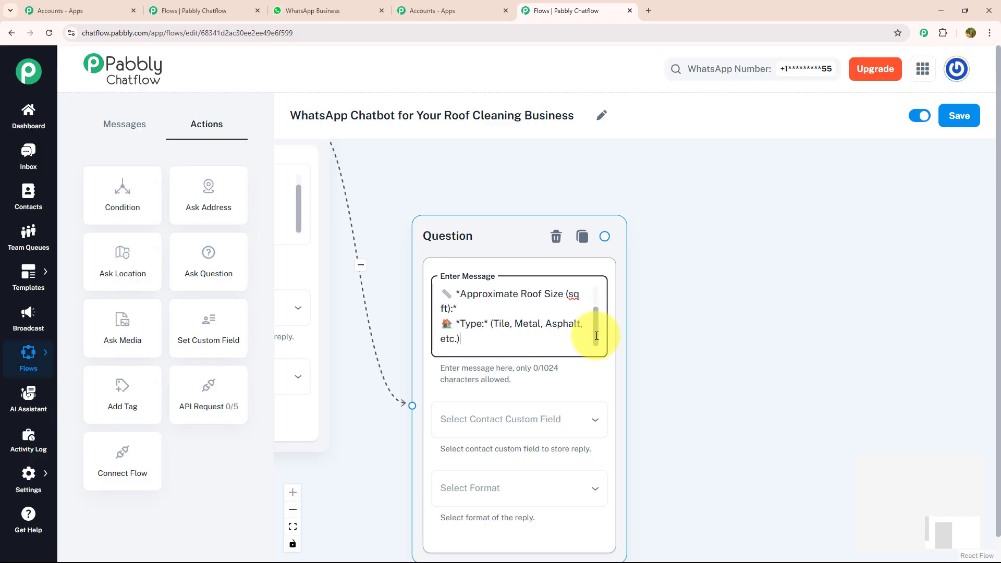
Step: Store the roof size and type reply in the Size&type custom field with the format Any
{"action": "left_click", "coordinate": [514, 421]}
{"action": "scroll", "coordinate": [514, 386], "scroll_direction": "down", "scroll_amount": 2}
{"action": "scroll", "coordinate": [514, 384], "scroll_direction": "down", "scroll_amount": 3}
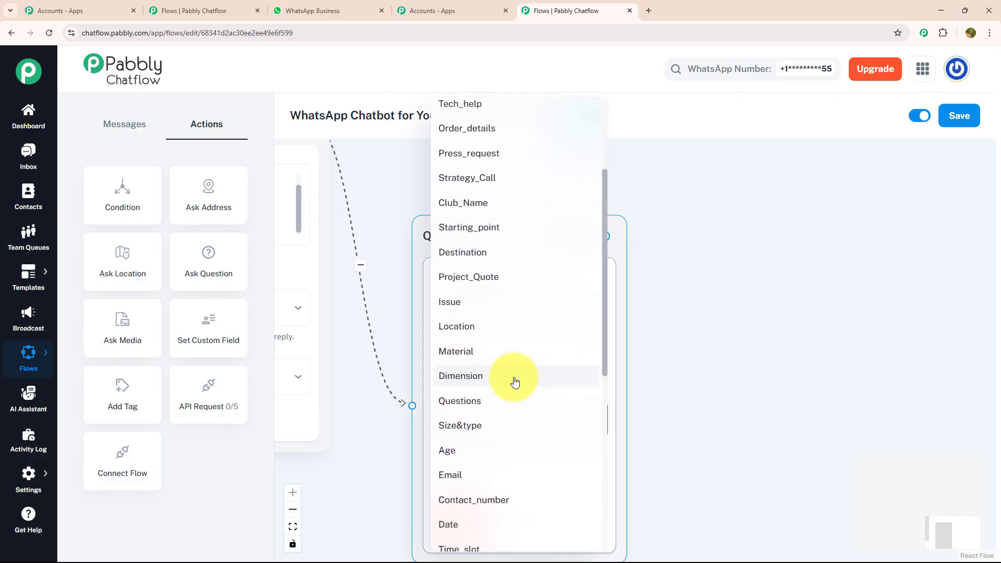
{"action": "left_click", "coordinate": [514, 380]}
{"action": "left_click", "coordinate": [472, 488]}
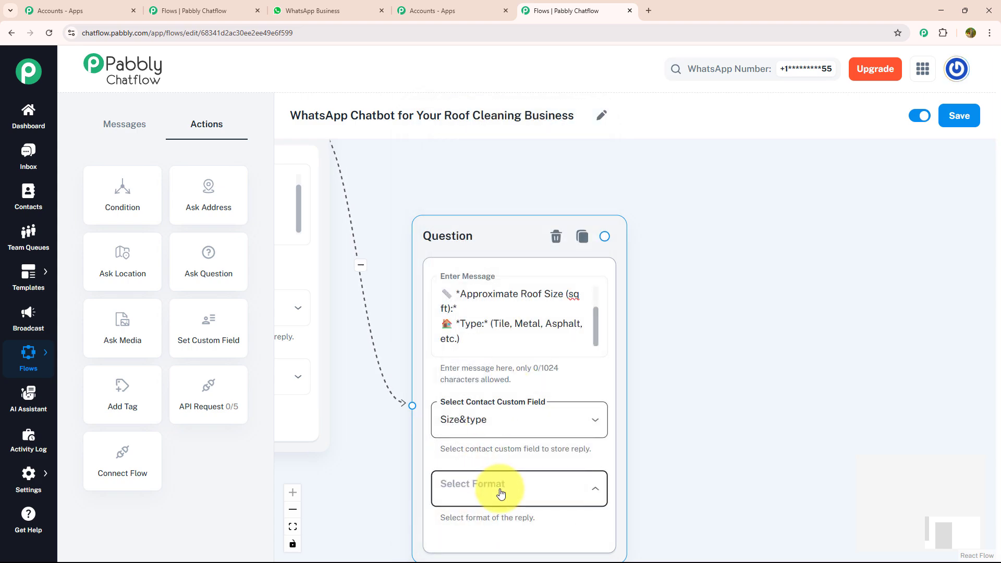
{"action": "left_click", "coordinate": [491, 397]}
{"action": "left_click_drag", "start_coordinate": [688, 349], "coordinate": [613, 346]}
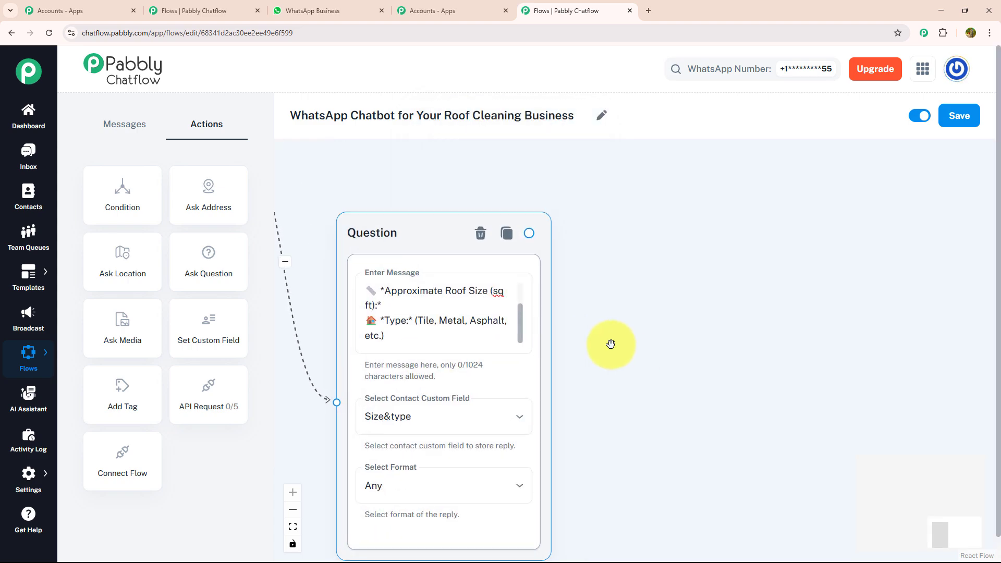
{"action": "left_click", "coordinate": [611, 344]}
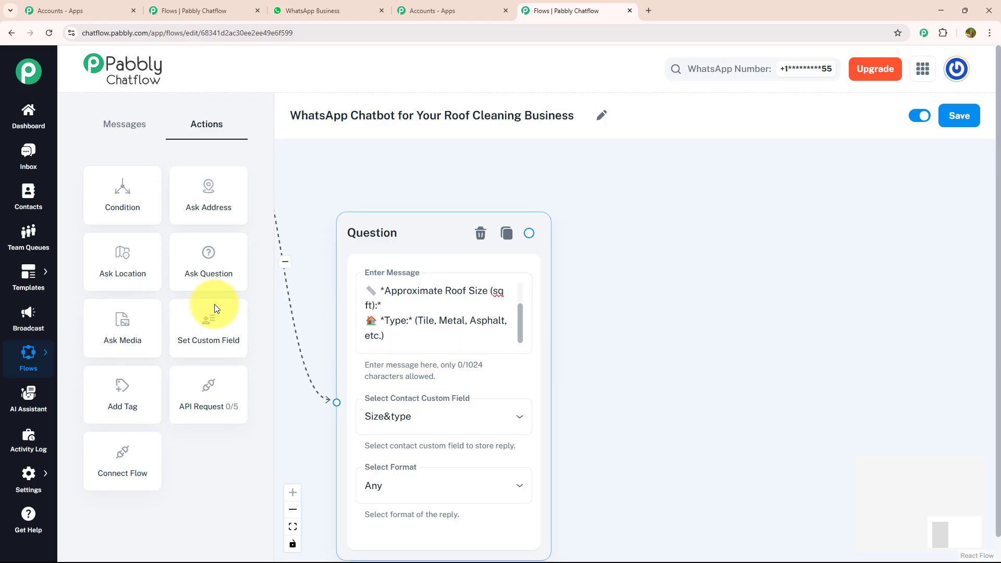
Step: Add a third Ask Question action and connect the roof size and type question to it
{"action": "left_click_drag", "start_coordinate": [211, 264], "coordinate": [634, 308]}
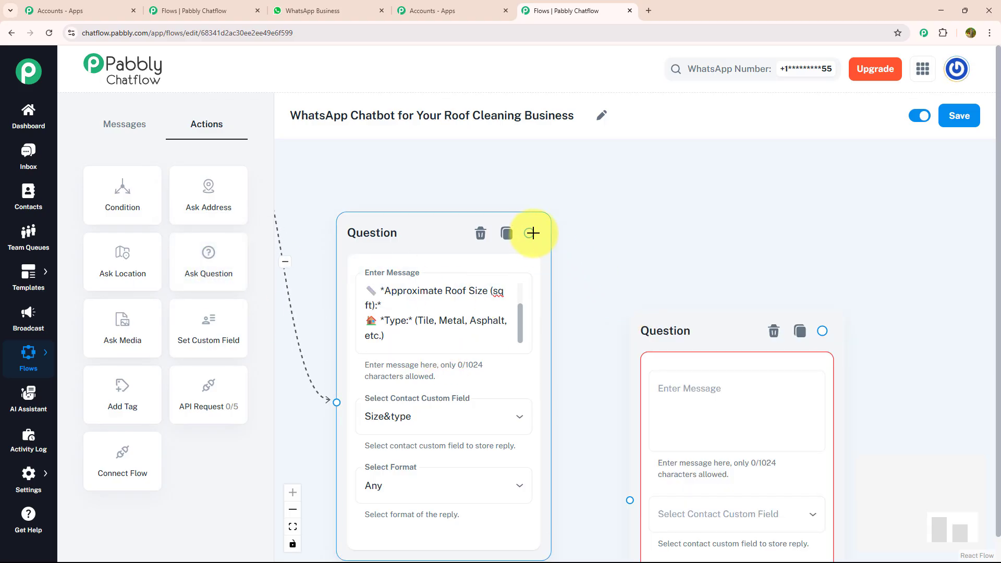
{"action": "left_click_drag", "start_coordinate": [531, 233], "coordinate": [630, 500]}
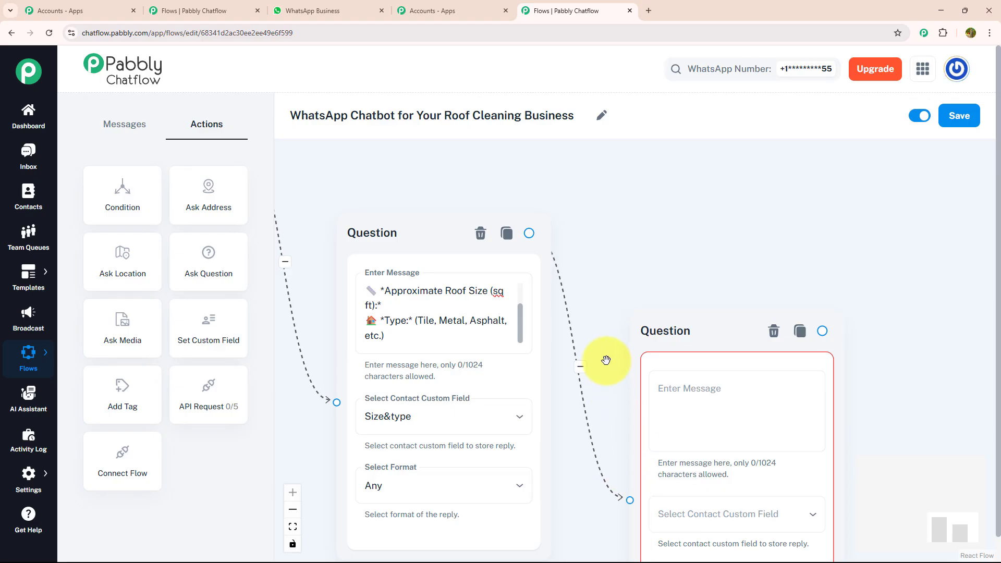
{"action": "left_click_drag", "start_coordinate": [686, 282], "coordinate": [574, 218]}
Step: Enter "Please reply with: *Preferred Date & Time:*" as the message of the third Question node
{"action": "left_click", "coordinate": [605, 337]}
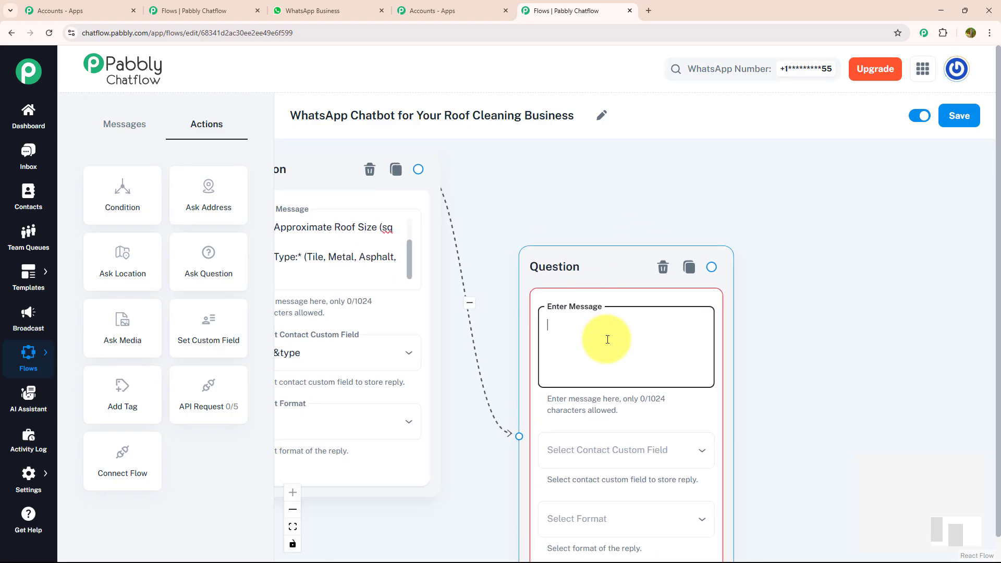
{"action": "type", "text": "Please reply with:  📅 *Preferred Date & Time:*"}
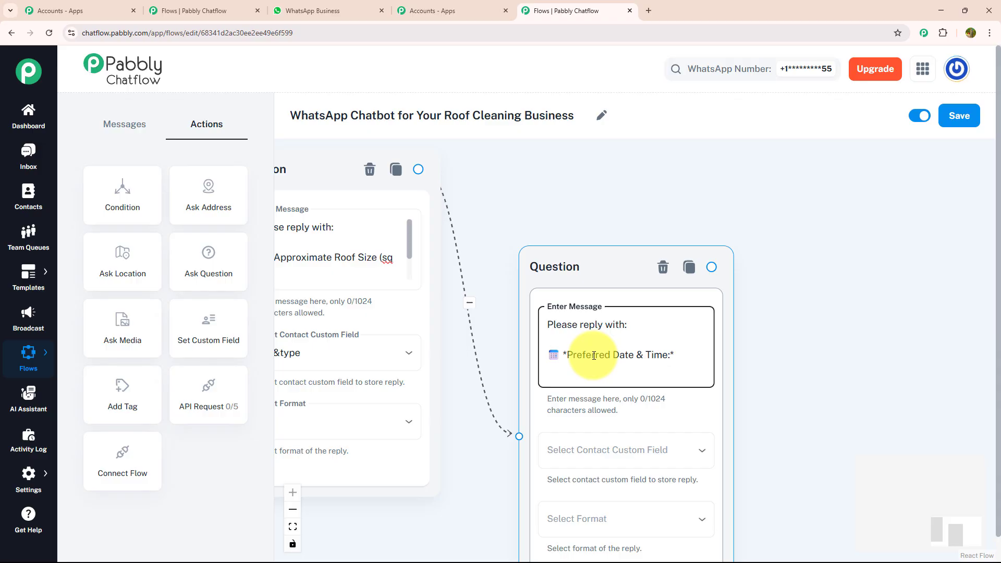
{"action": "left_click", "coordinate": [802, 387]}
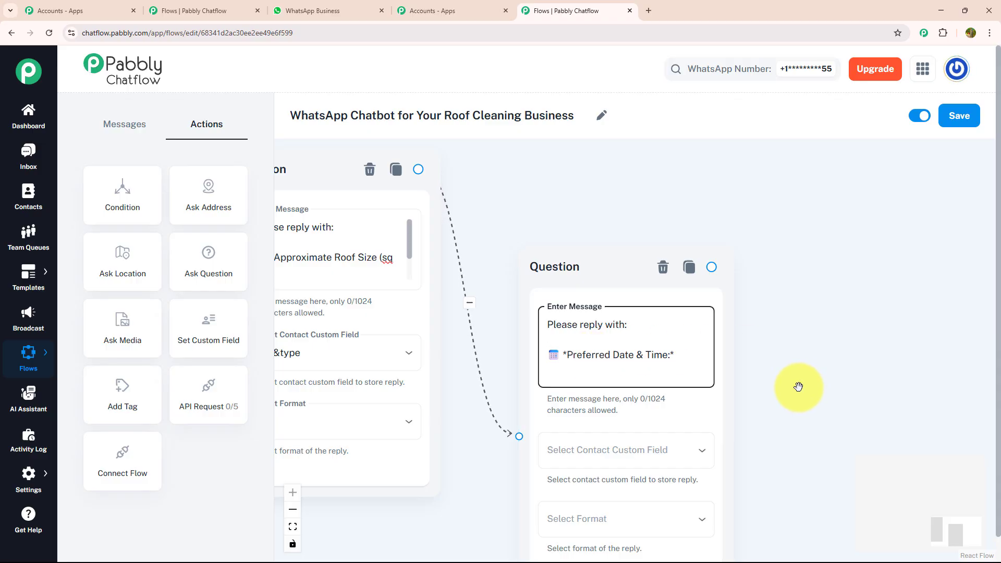
Step: Store the preferred date and time reply in the Time_slot custom field with the format Any
{"action": "left_click_drag", "start_coordinate": [798, 386], "coordinate": [630, 211]}
{"action": "left_click", "coordinate": [536, 283]}
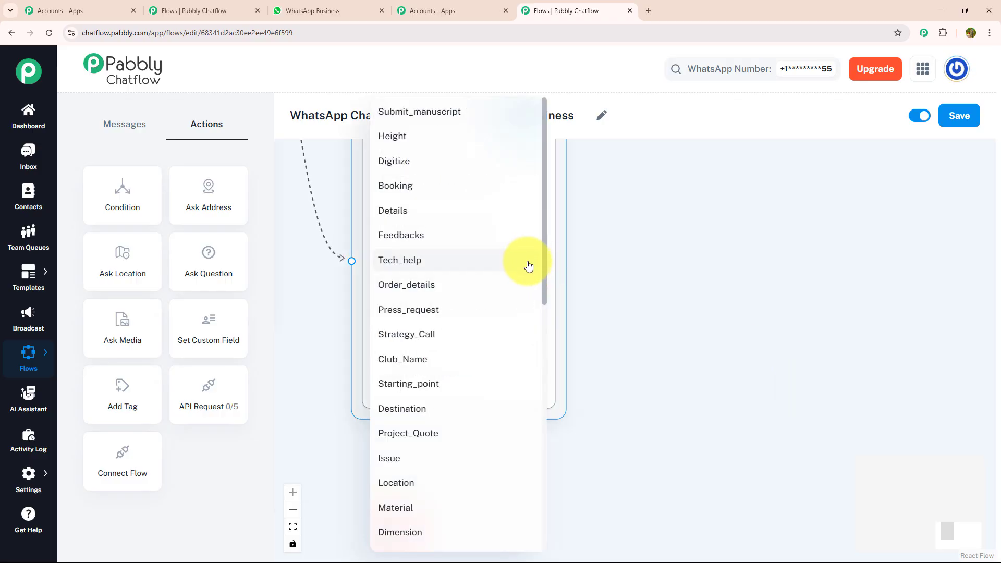
{"action": "scroll", "coordinate": [526, 269], "scroll_direction": "down", "scroll_amount": 6}
{"action": "left_click", "coordinate": [521, 272]}
{"action": "left_click", "coordinate": [490, 350]}
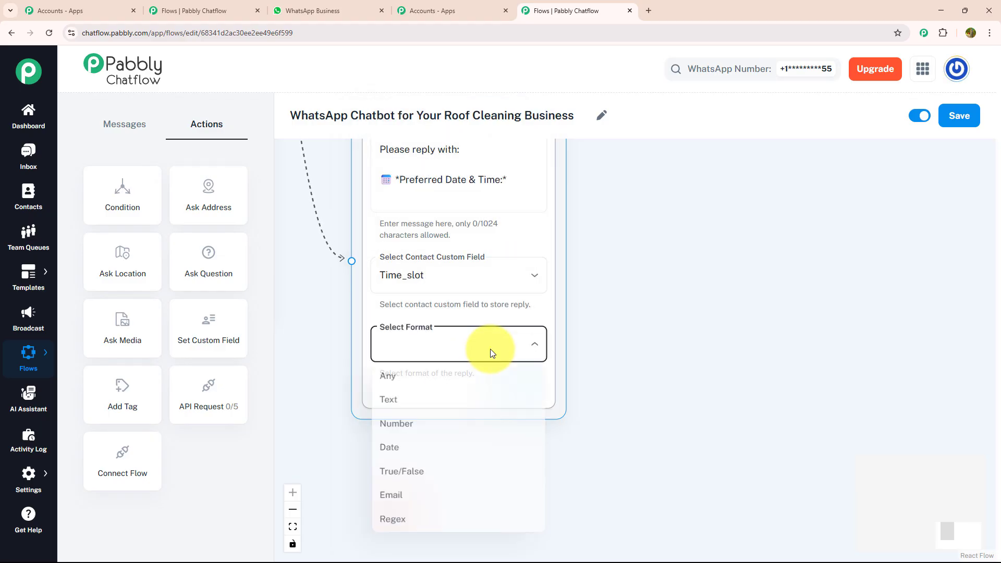
{"action": "left_click", "coordinate": [476, 378]}
{"action": "scroll", "coordinate": [671, 336], "scroll_direction": "up", "scroll_amount": 3}
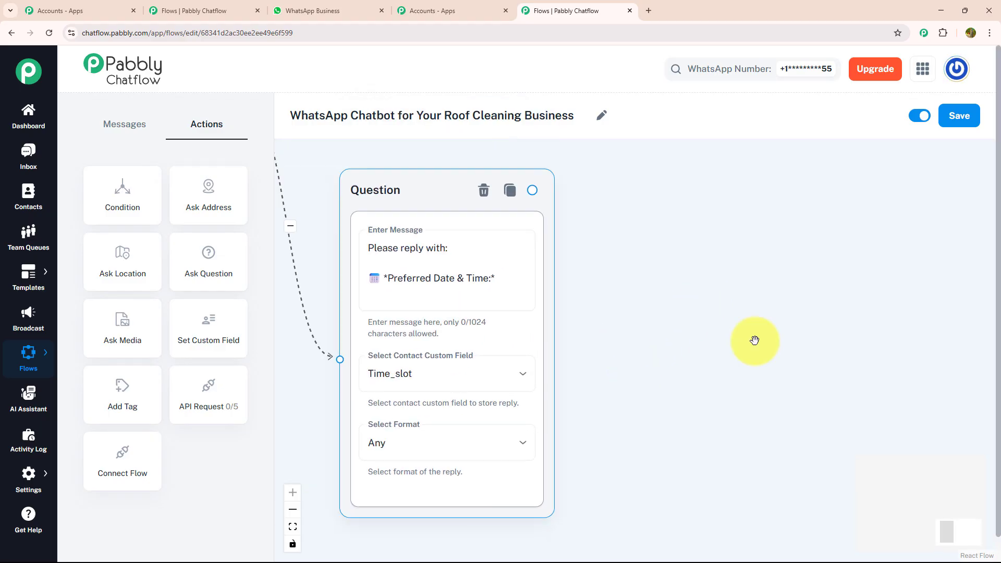
Step: Connect the date and time question to a new message reading "*Our team will confirm your booking shortly!*" and "*Payment link will be shared after confirmation.*"
{"action": "scroll", "coordinate": [754, 340], "scroll_direction": "down", "scroll_amount": 3}
{"action": "scroll", "coordinate": [754, 340], "scroll_direction": "down", "scroll_amount": 1}
{"action": "left_click_drag", "start_coordinate": [754, 341], "coordinate": [587, 317]}
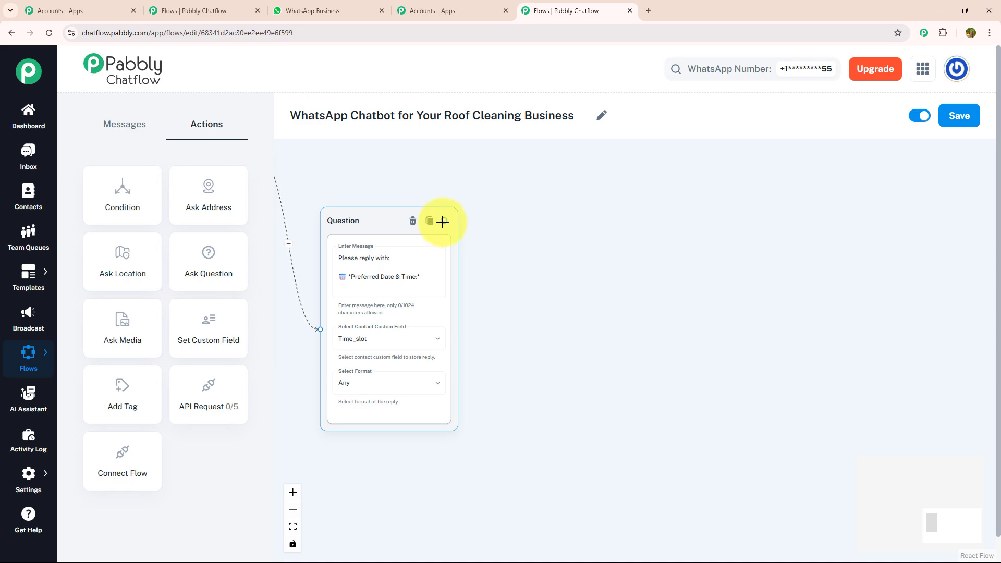
{"action": "left_click_drag", "start_coordinate": [443, 222], "coordinate": [572, 269]}
{"action": "left_click", "coordinate": [566, 276]}
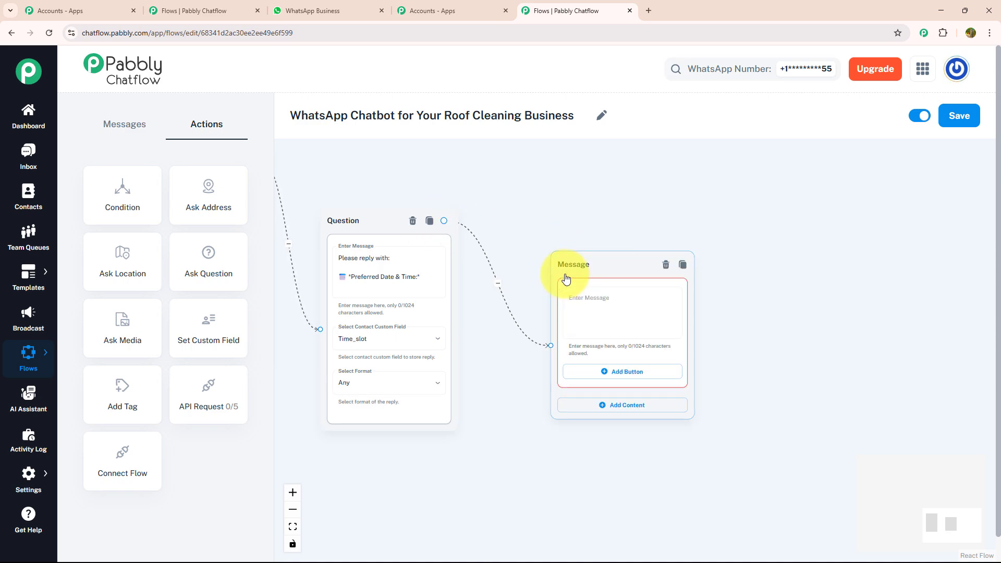
{"action": "left_click", "coordinate": [584, 298]}
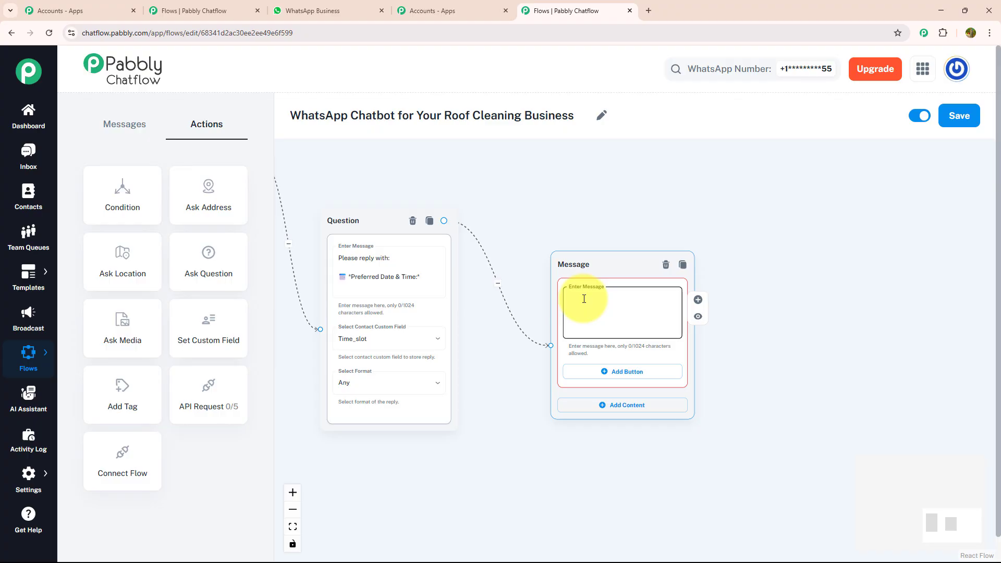
{"action": "key", "text": "ctrl+v"}
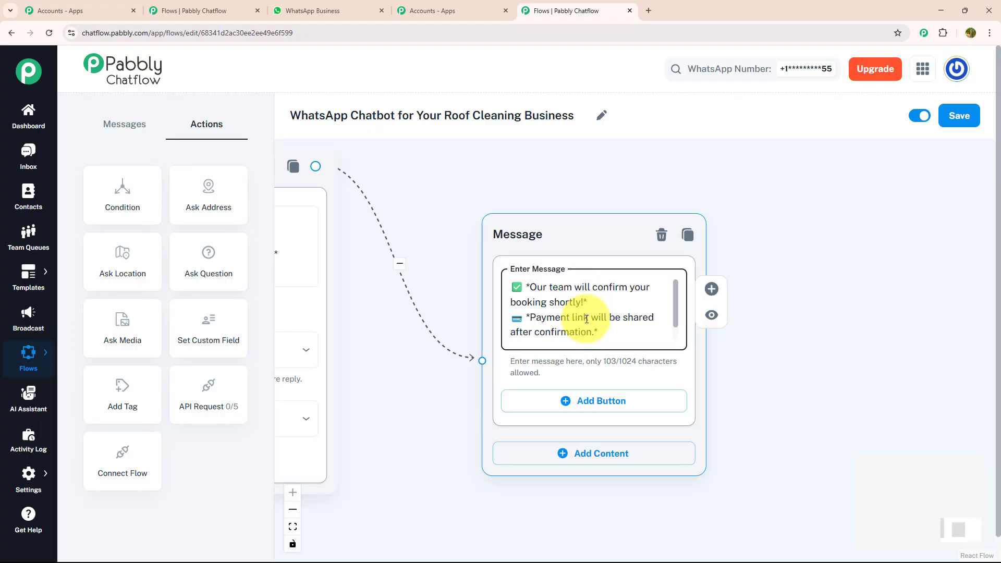
Step: Add the buttons "Talk to a Specialist" and "Menu 📋" to the booking confirmation message
{"action": "left_click_drag", "start_coordinate": [766, 384], "coordinate": [576, 373]}
{"action": "scroll", "coordinate": [577, 374], "scroll_direction": "down", "scroll_amount": 1}
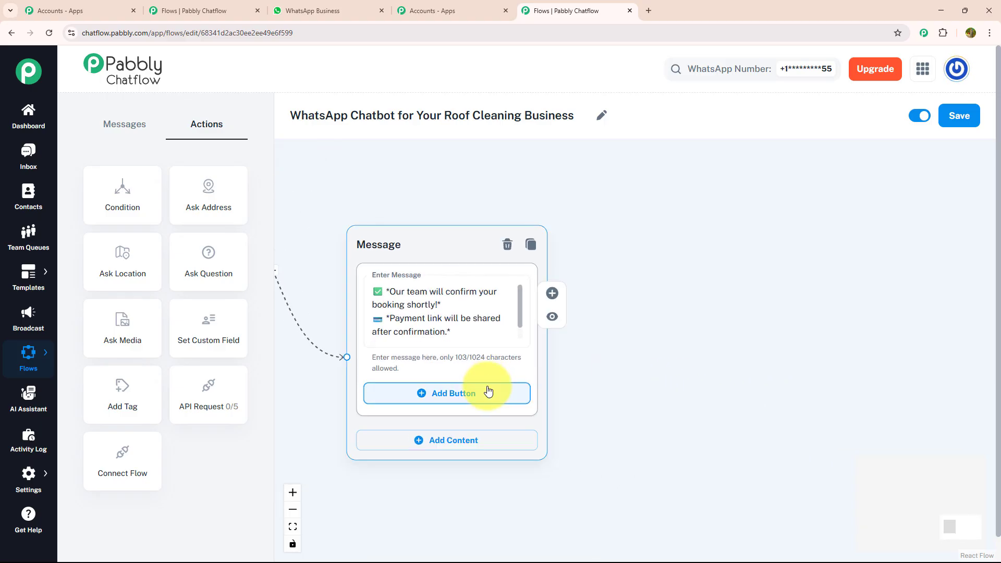
{"action": "left_click", "coordinate": [488, 391]}
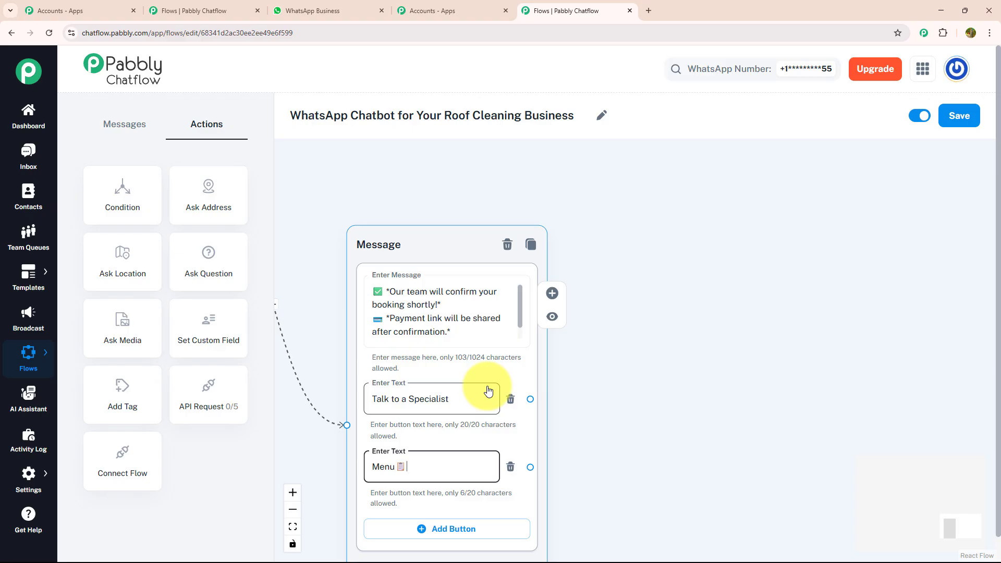
Step: Connect the Menu button of the booking confirmation message back to the welcome message
{"action": "left_click_drag", "start_coordinate": [641, 416], "coordinate": [727, 236]}
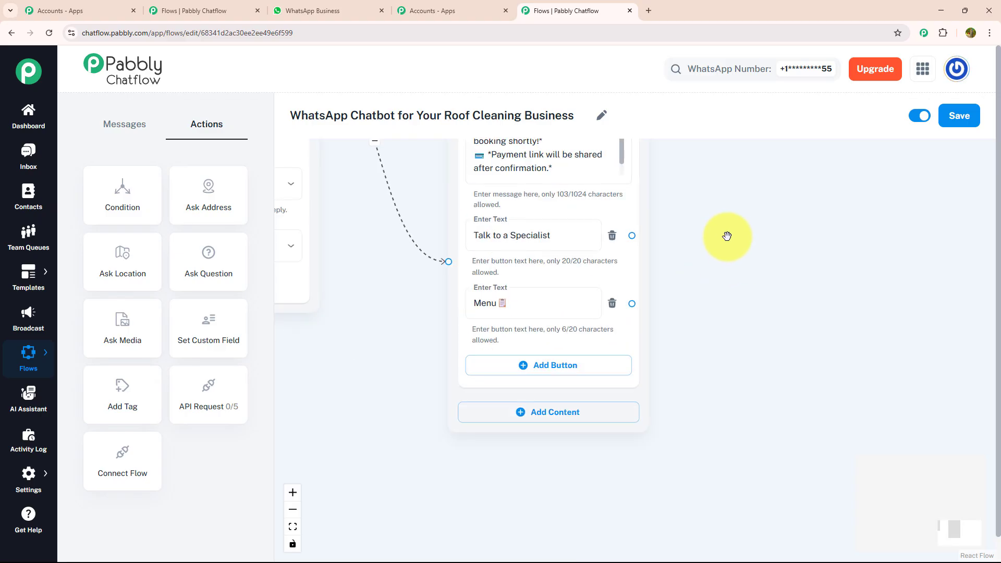
{"action": "scroll", "coordinate": [727, 236], "scroll_direction": "down", "scroll_amount": 2}
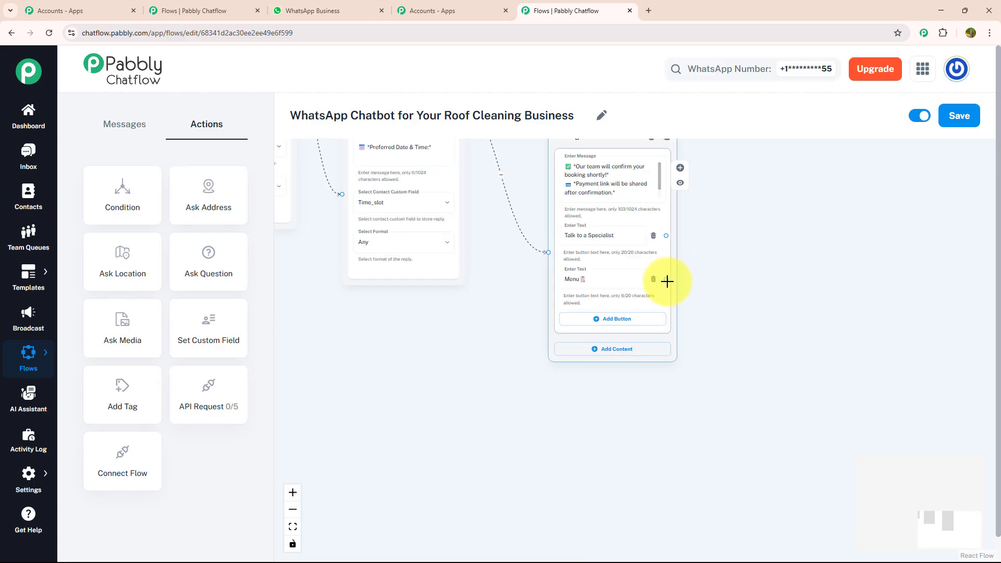
{"action": "left_click_drag", "start_coordinate": [665, 283], "coordinate": [355, 259]}
{"action": "left_click_drag", "start_coordinate": [905, 307], "coordinate": [421, 140]}
{"action": "left_click_drag", "start_coordinate": [782, 378], "coordinate": [686, 308]}
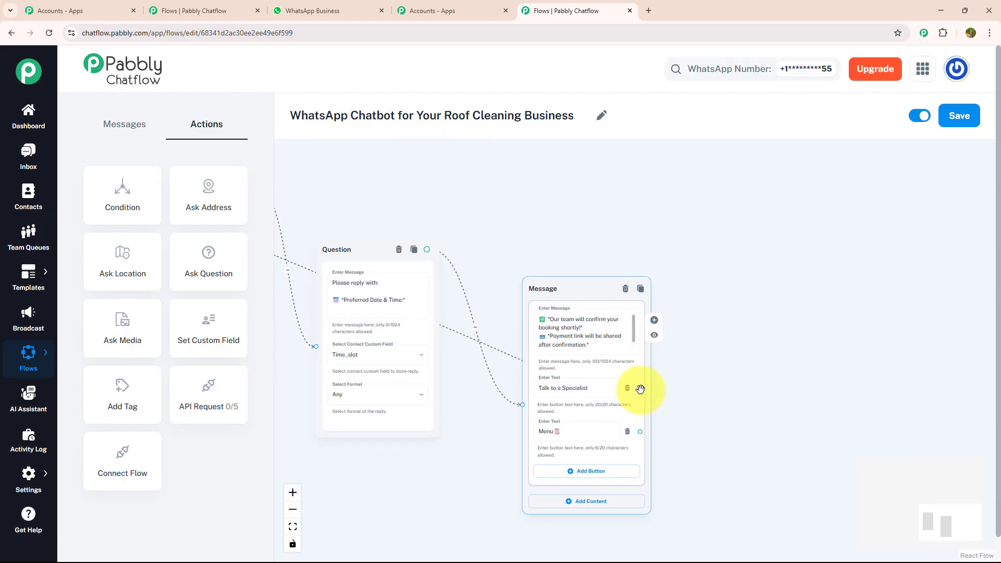
Step: Connect the Talk to a Specialist button to a new text message node
{"action": "left_click_drag", "start_coordinate": [640, 388], "coordinate": [750, 319]}
{"action": "left_click", "coordinate": [751, 344]}
{"action": "left_click_drag", "start_coordinate": [901, 331], "coordinate": [737, 275]}
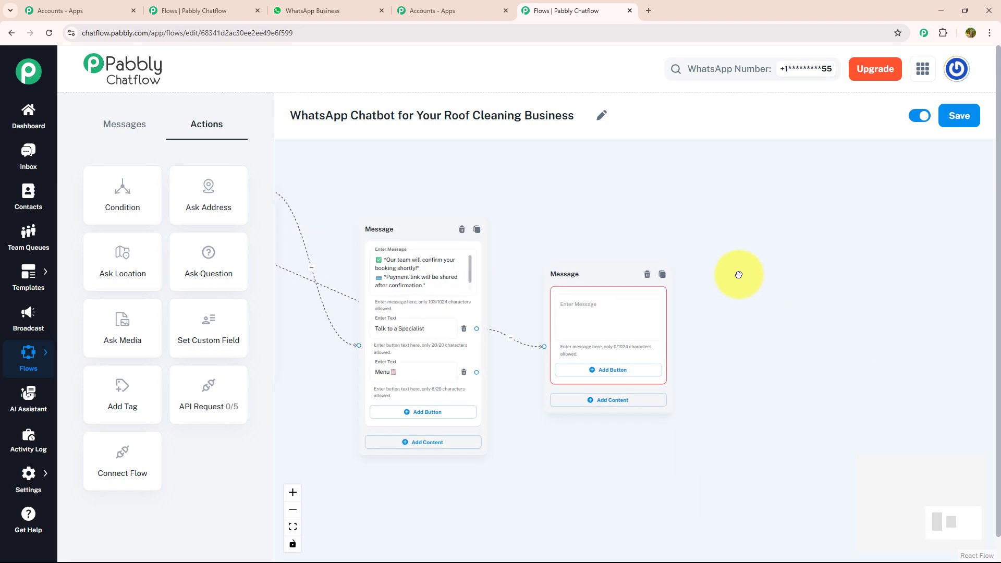
Step: Enter the specialist message starting "*Need advice or have a custom request?*", with a typical response time of 10–15 mins and an urgent-help phone line
{"action": "left_click", "coordinate": [634, 319]}
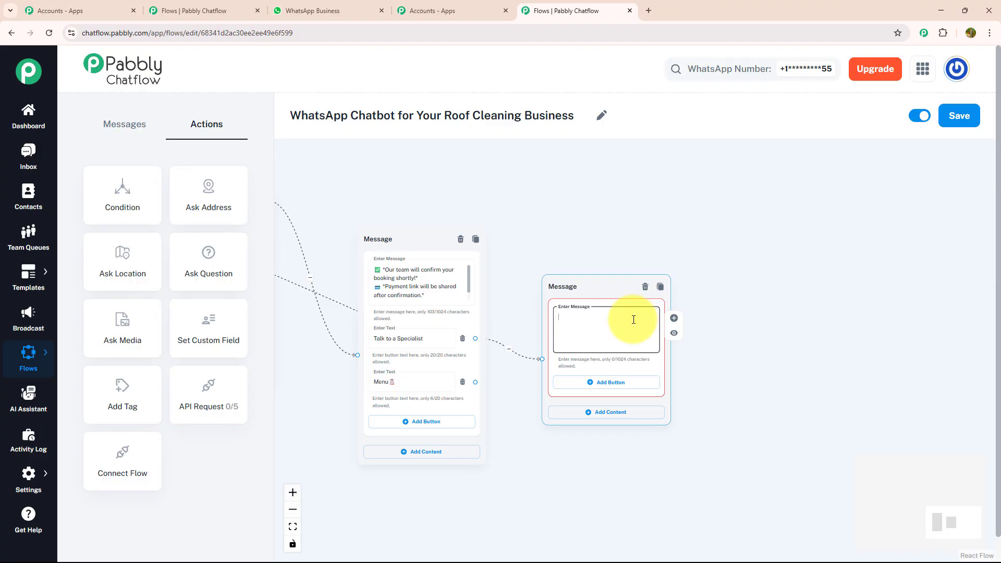
{"action": "key", "text": "ctrl+v"}
{"action": "scroll", "coordinate": [633, 320], "scroll_direction": "up", "scroll_amount": 3}
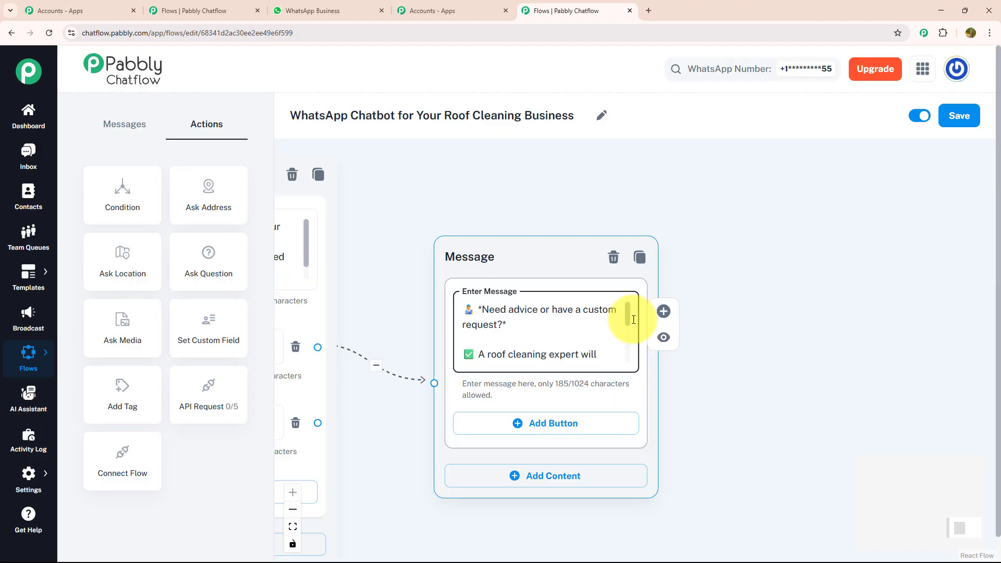
{"action": "left_click_drag", "start_coordinate": [627, 319], "coordinate": [627, 357]}
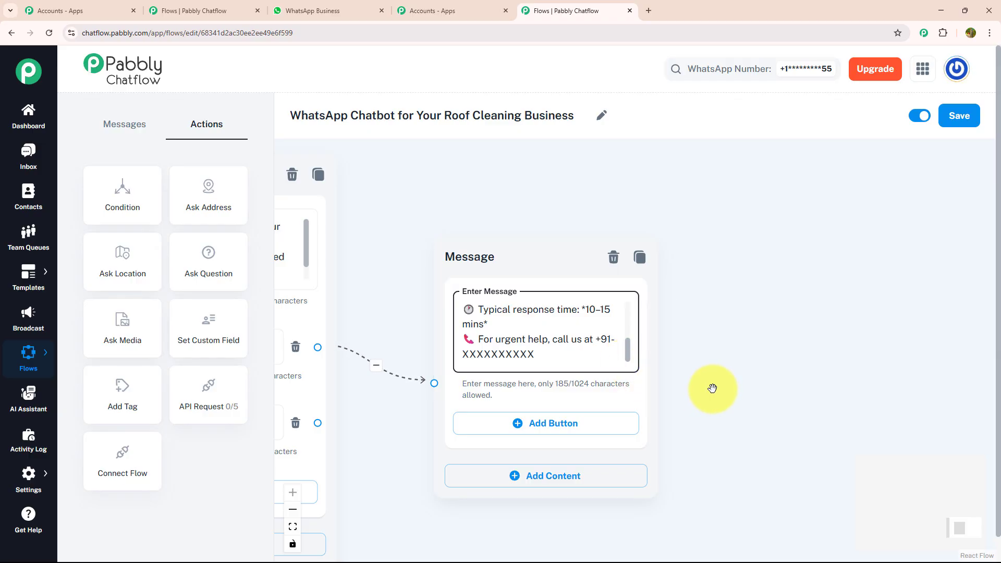
Step: Add an Ask Question action below the address question and connect the welcome message's Get Instant Quote button to it
{"action": "scroll", "coordinate": [712, 389], "scroll_direction": "down", "scroll_amount": 3}
{"action": "left_click_drag", "start_coordinate": [712, 389], "coordinate": [933, 338]}
{"action": "left_click_drag", "start_coordinate": [537, 398], "coordinate": [845, 443]}
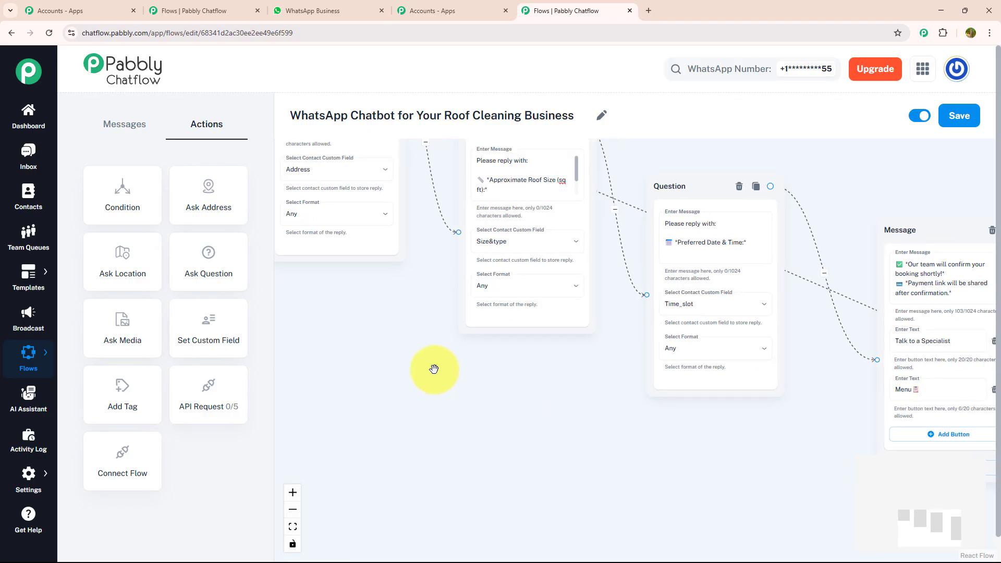
{"action": "left_click_drag", "start_coordinate": [449, 369], "coordinate": [481, 442]}
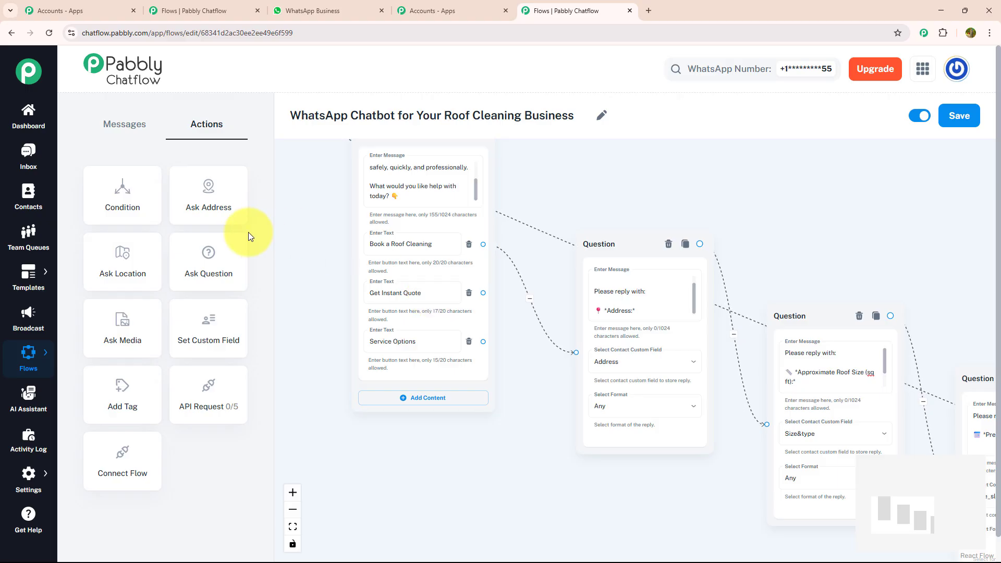
{"action": "left_click_drag", "start_coordinate": [204, 258], "coordinate": [618, 431]}
{"action": "left_click_drag", "start_coordinate": [483, 293], "coordinate": [616, 516]}
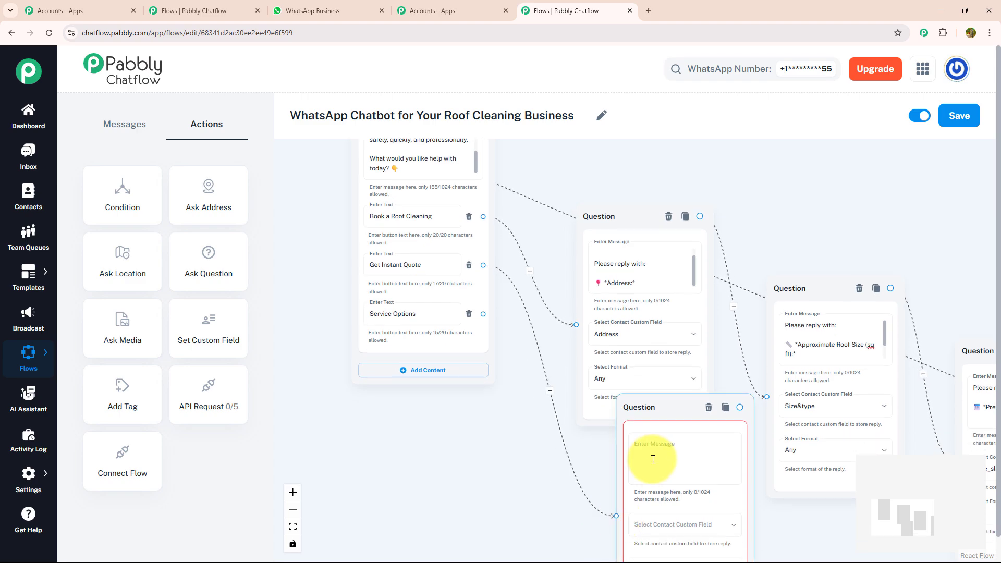
Step: Enter the quote question starting "*Let's calculate your quote!*" that asks for "*Roof Size (approx.):*" and "*Roof Type:* (e.g., Asphalt, Tile, Metal)"
{"action": "left_click", "coordinate": [654, 457]}
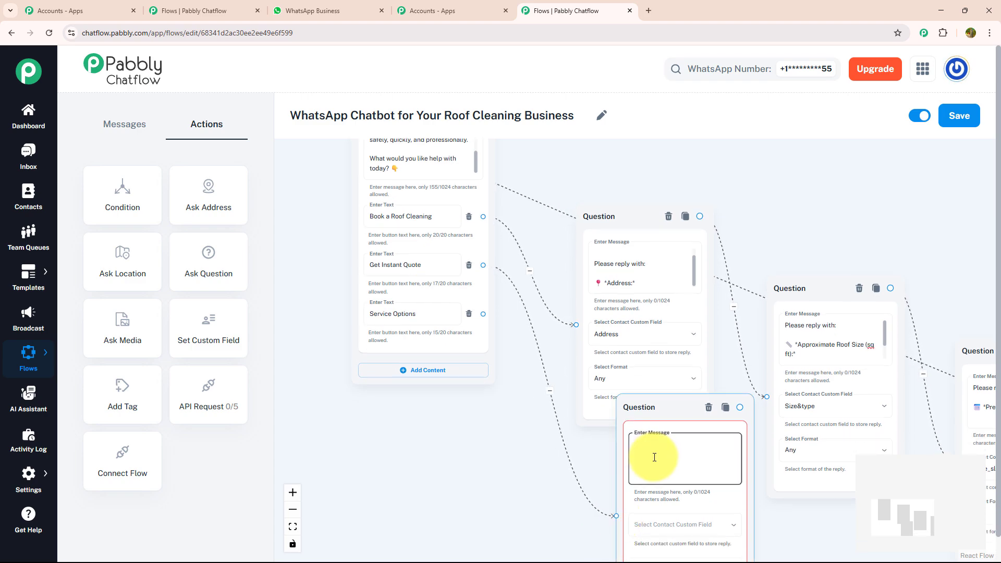
{"action": "key", "text": "ctrl+v"}
{"action": "scroll", "coordinate": [782, 521], "scroll_direction": "up", "scroll_amount": 3}
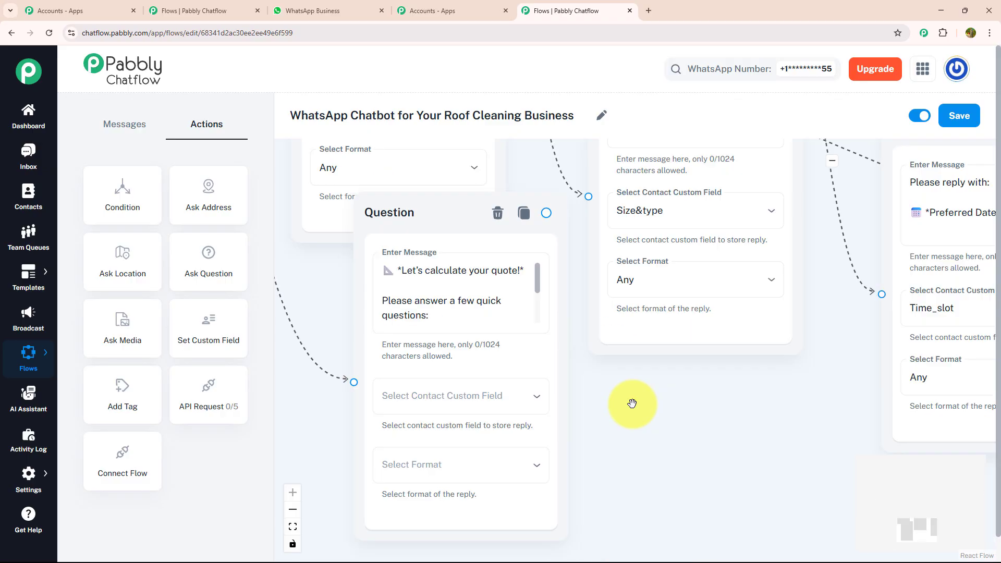
{"action": "left_click", "coordinate": [544, 287]}
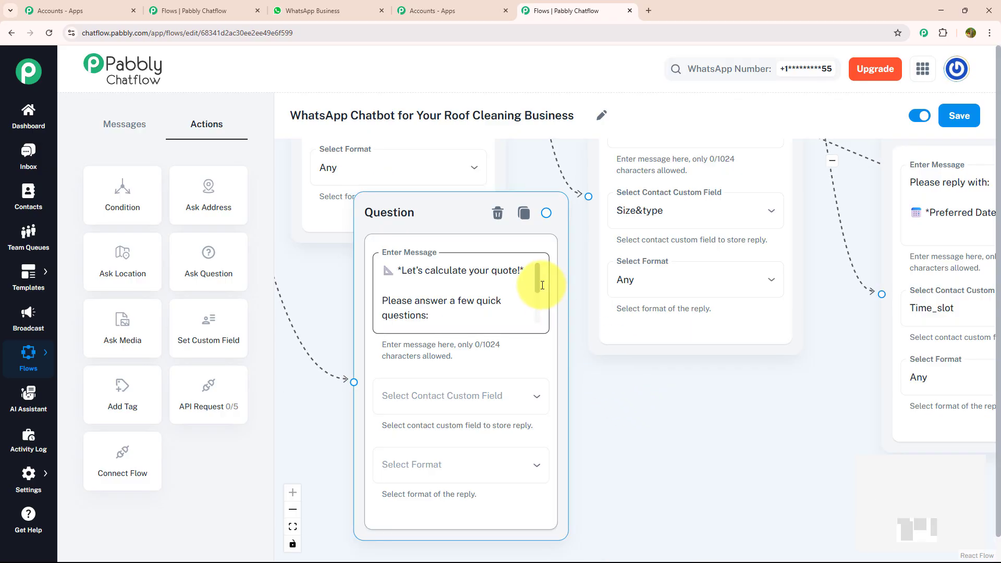
{"action": "left_click_drag", "start_coordinate": [539, 283], "coordinate": [531, 317]}
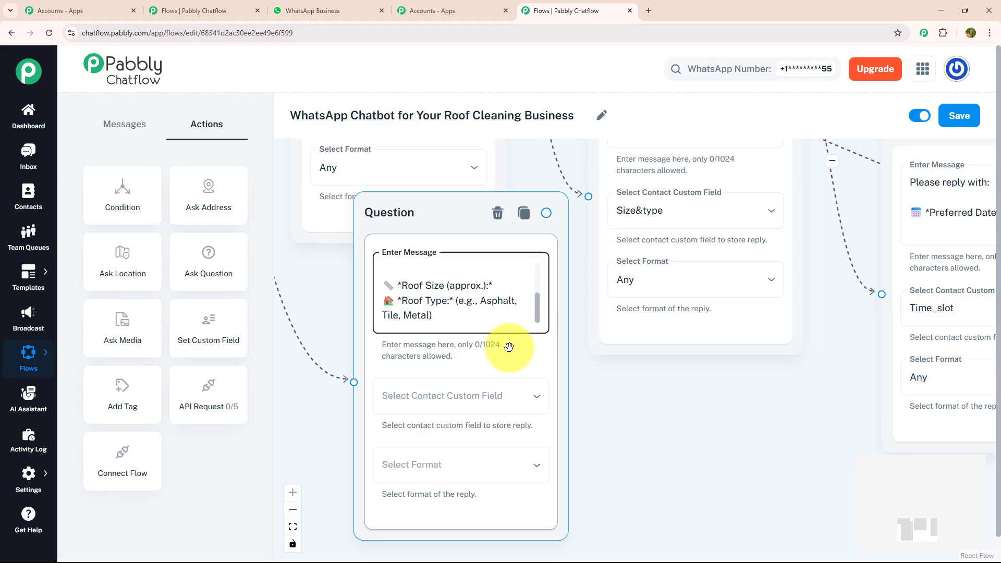
Step: Store the quote question's reply in the Size&type custom field with the format Any
{"action": "left_click", "coordinate": [490, 392]}
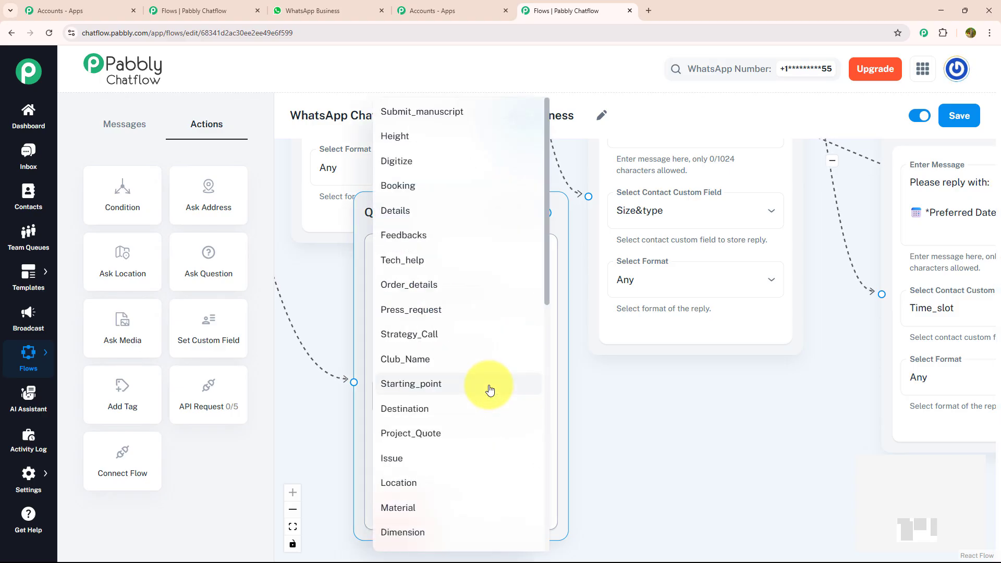
{"action": "scroll", "coordinate": [490, 376], "scroll_direction": "down", "scroll_amount": 5}
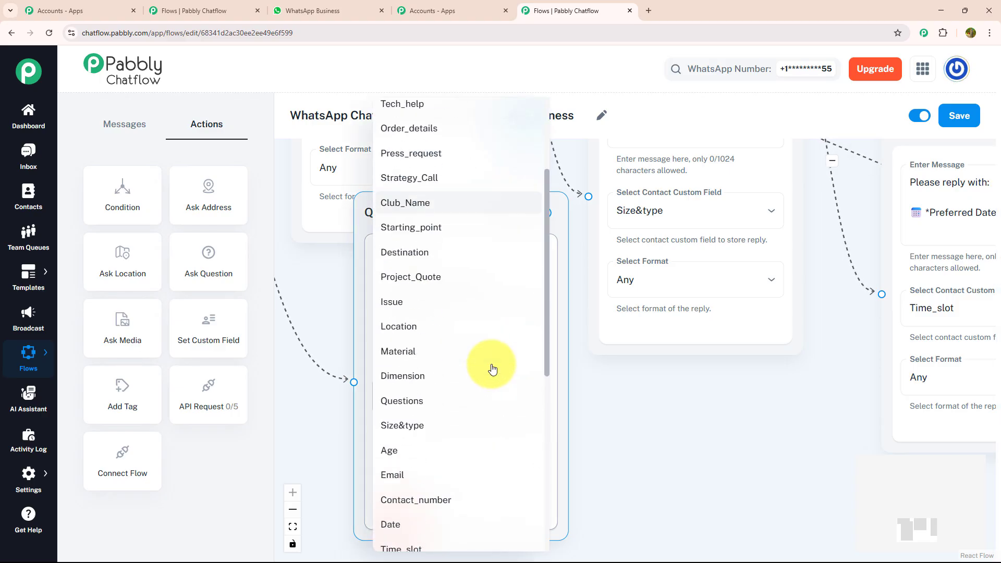
{"action": "left_click", "coordinate": [491, 326]}
{"action": "left_click", "coordinate": [465, 459]}
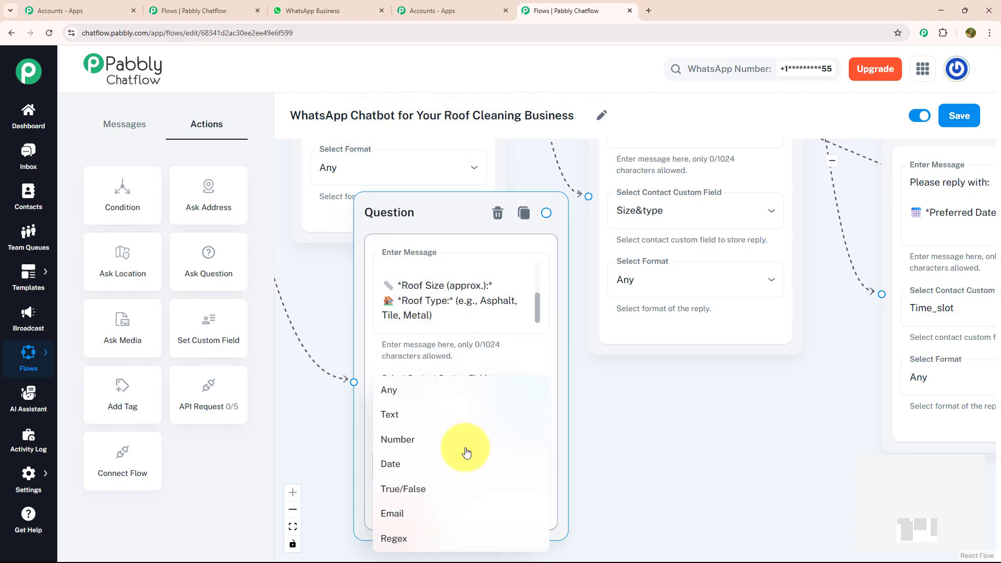
{"action": "left_click", "coordinate": [469, 396]}
Step: Connect the quote question to a new Ask Question action with the message "*Cleaning Needed:* Basic / Deep / Mold Treatment"
{"action": "left_click_drag", "start_coordinate": [610, 389], "coordinate": [509, 396]}
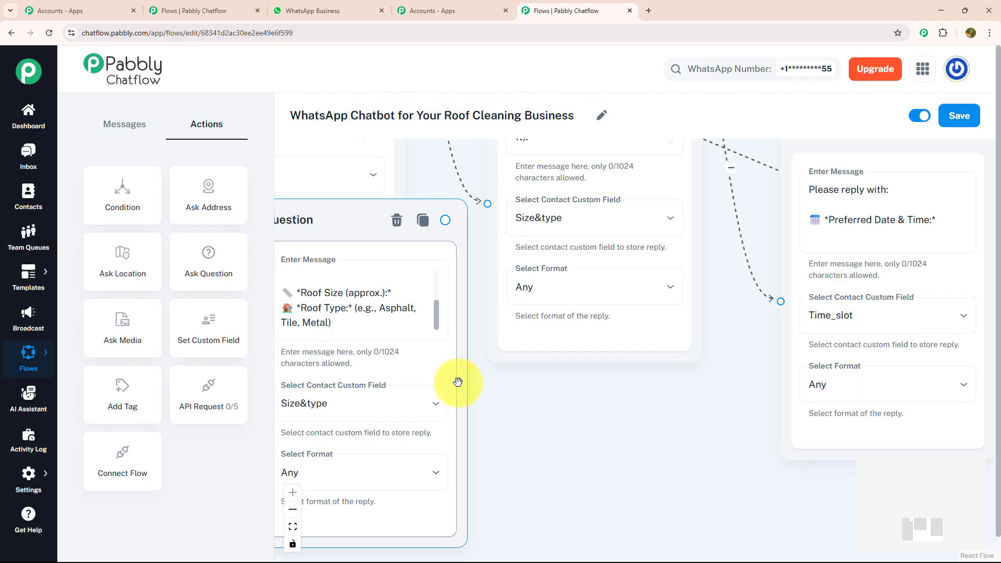
{"action": "left_click_drag", "start_coordinate": [218, 257], "coordinate": [625, 347]}
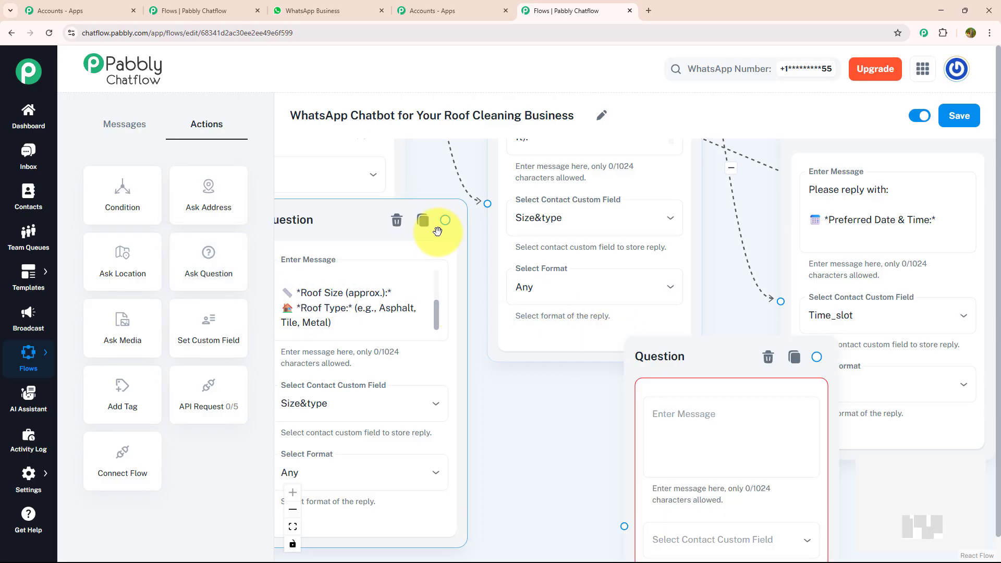
{"action": "left_click_drag", "start_coordinate": [445, 220], "coordinate": [624, 526]}
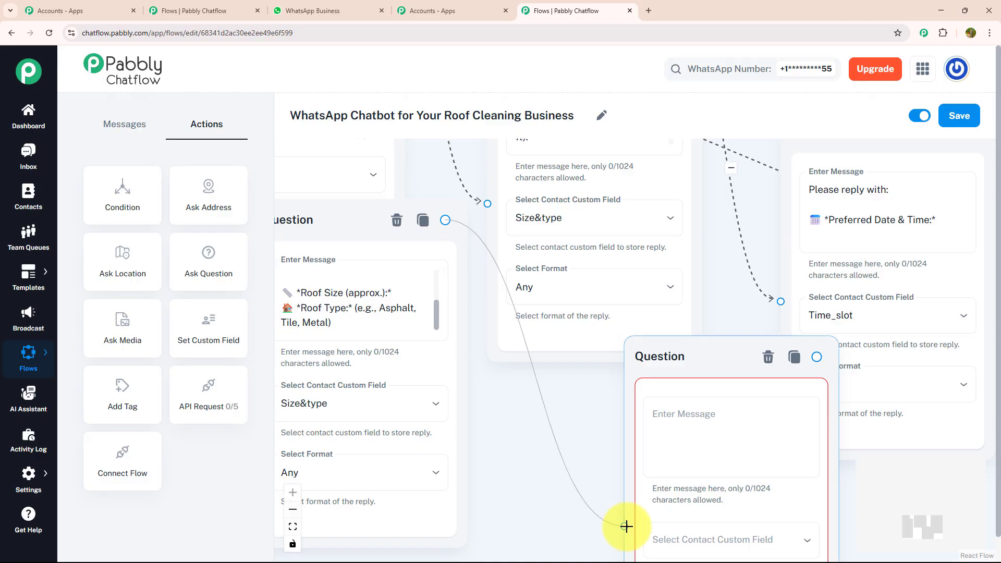
{"action": "left_click", "coordinate": [686, 438]}
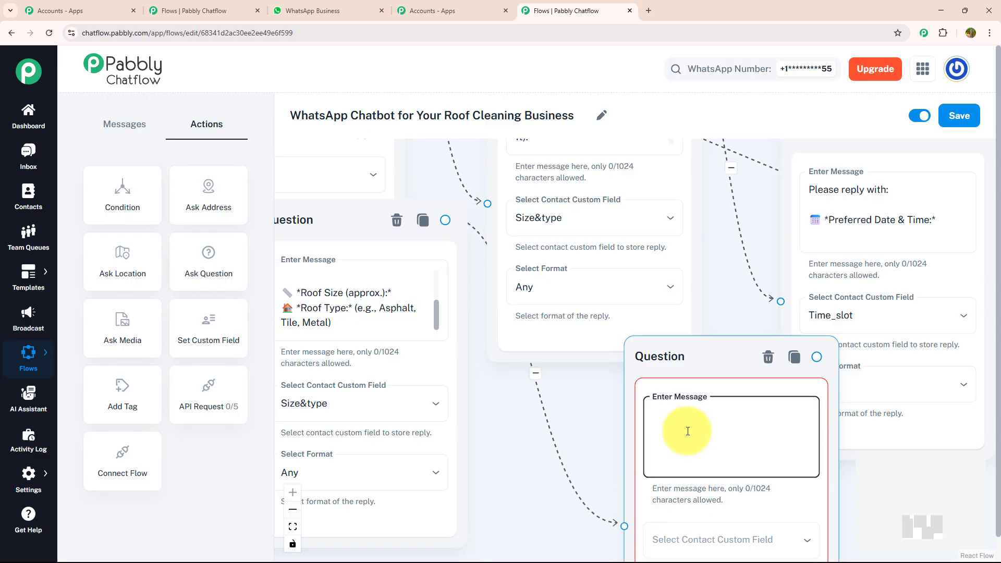
{"action": "type", "text": "🧼 *Cleaning Needed:* Basic / Deep / Mold Treatment"}
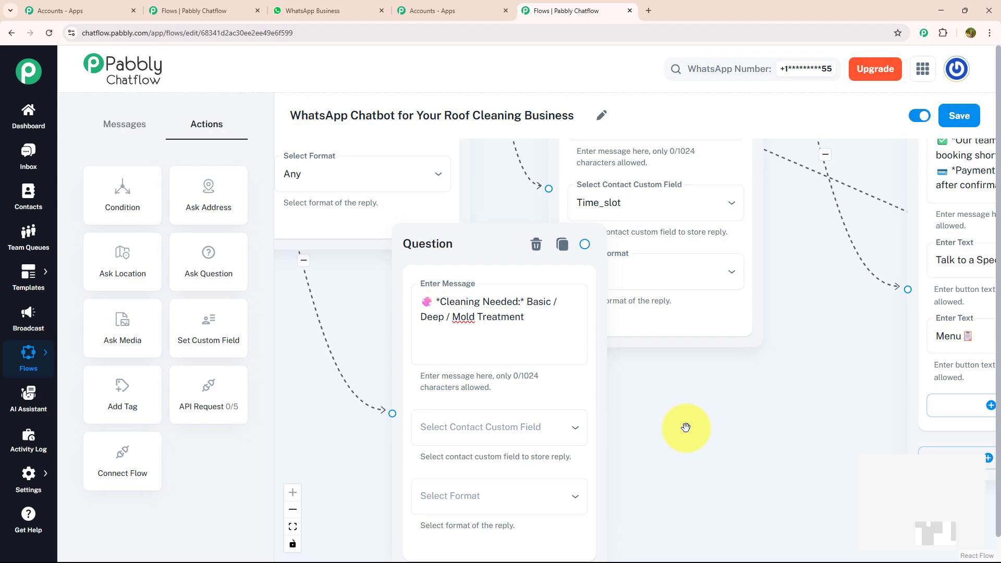
Step: Store the cleaning type reply in the Service_Needed custom field with the format Any
{"action": "left_click_drag", "start_coordinate": [686, 427], "coordinate": [594, 385]}
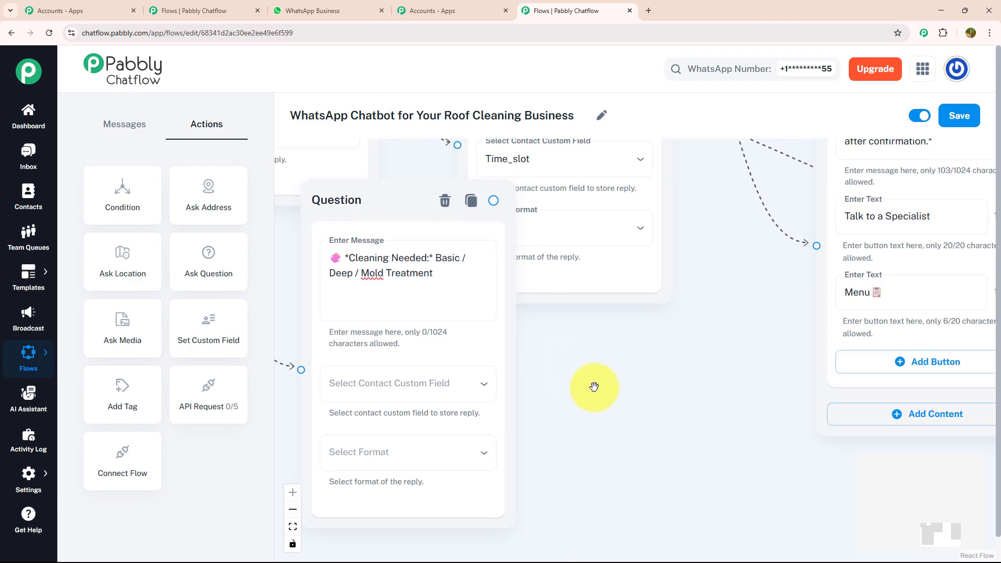
{"action": "left_click", "coordinate": [470, 396]}
{"action": "left_click", "coordinate": [459, 516]}
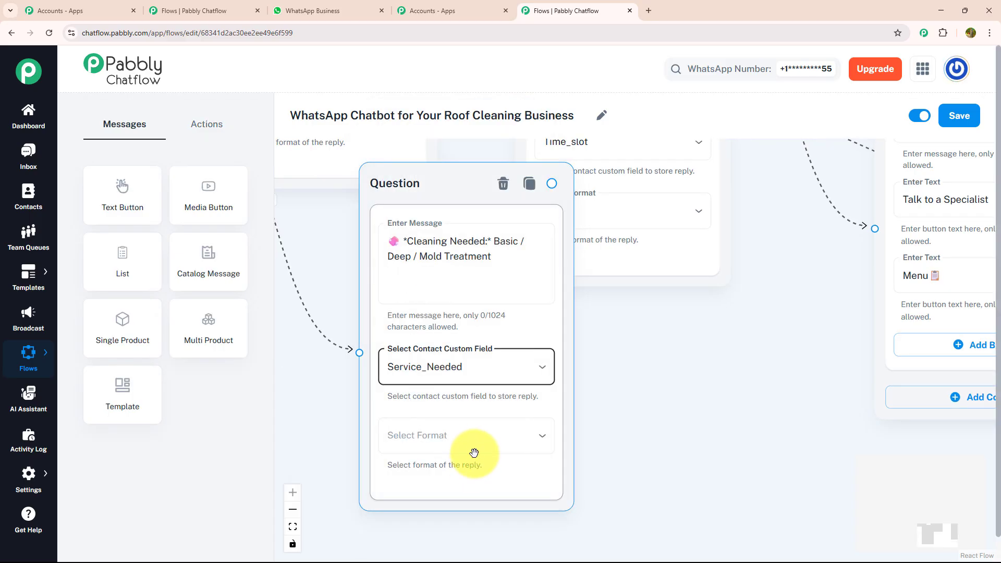
{"action": "left_click", "coordinate": [474, 449]}
{"action": "left_click", "coordinate": [467, 395]}
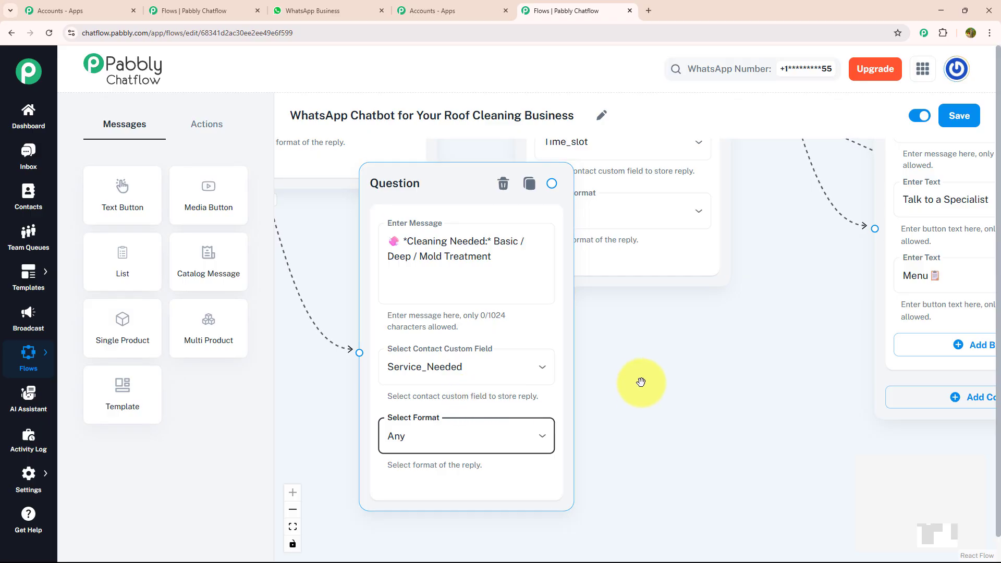
{"action": "left_click_drag", "start_coordinate": [664, 384], "coordinate": [537, 357]}
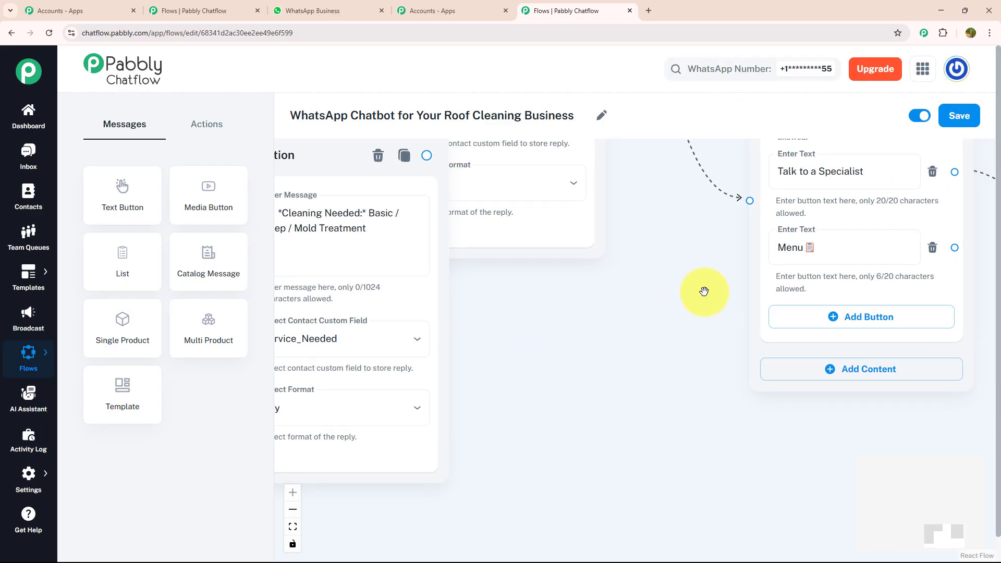
Step: Save the roof cleaning chatbot flow
{"action": "left_click", "coordinate": [964, 118]}
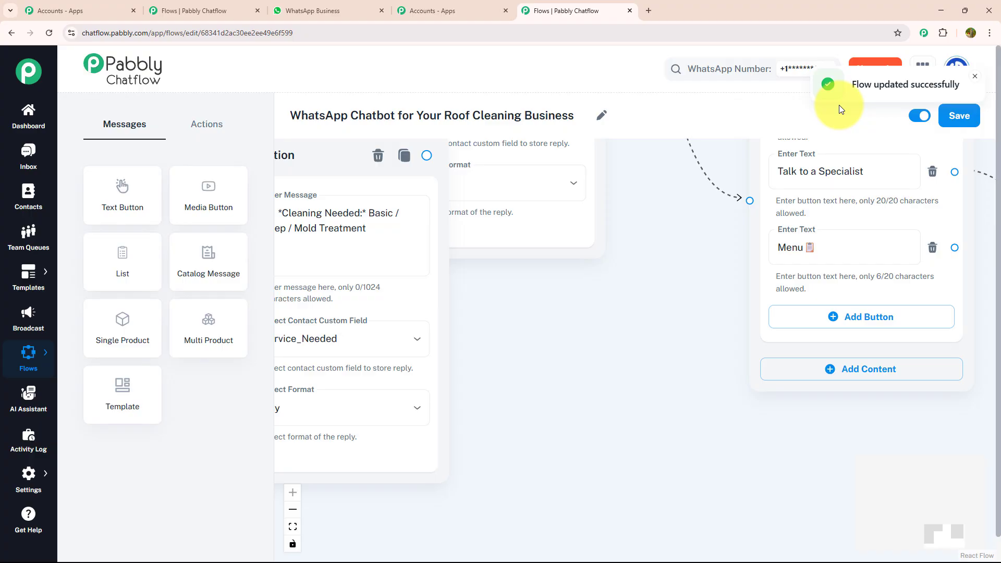
Step: Examine the full list of contact custom fields in the settings and return to the roof cleaning flow
{"action": "mouse_move", "coordinate": [8, 490]}
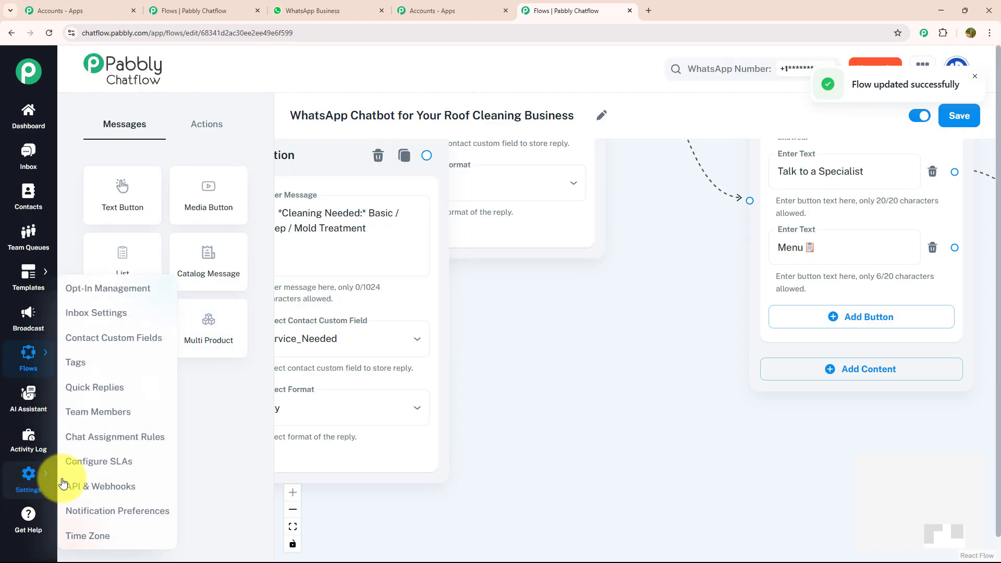
{"action": "left_click", "coordinate": [116, 345]}
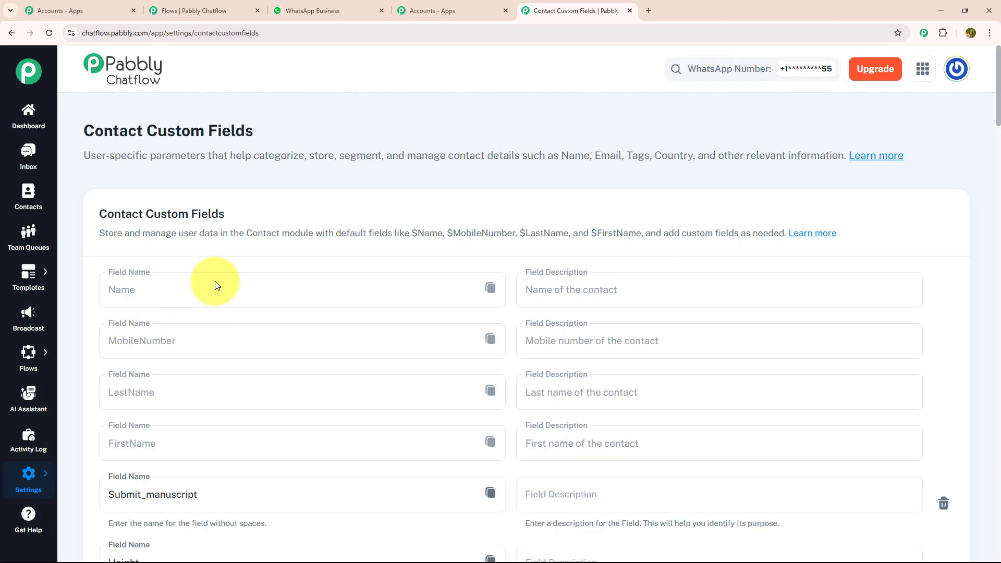
{"action": "scroll", "coordinate": [218, 283], "scroll_direction": "down", "scroll_amount": 12}
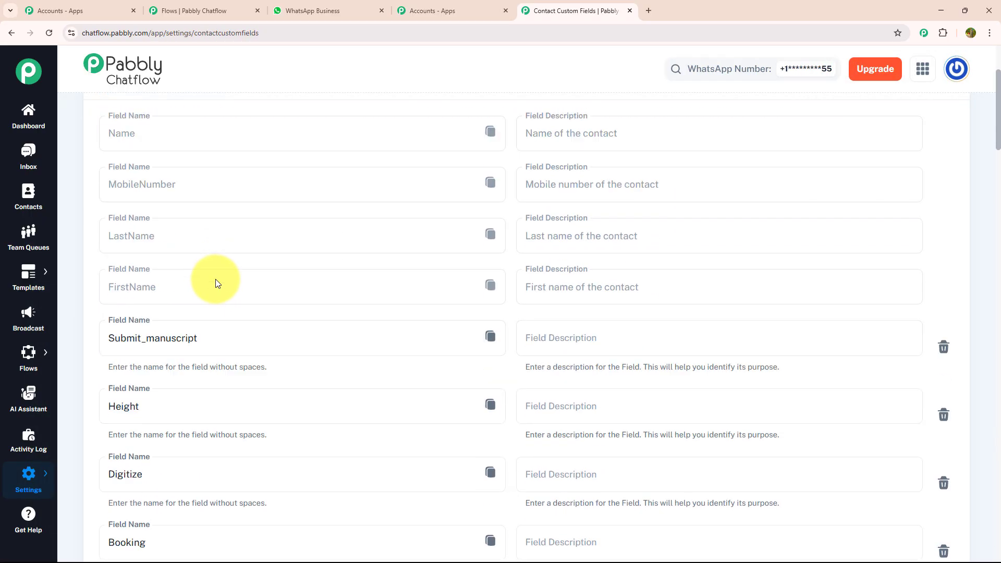
{"action": "scroll", "coordinate": [217, 284], "scroll_direction": "down", "scroll_amount": 12}
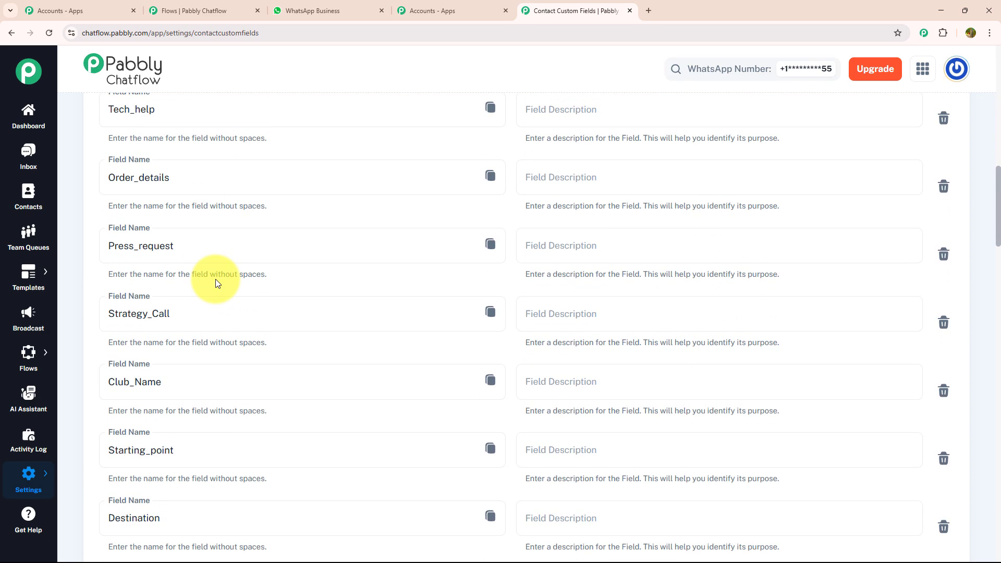
{"action": "scroll", "coordinate": [216, 280], "scroll_direction": "down", "scroll_amount": 12}
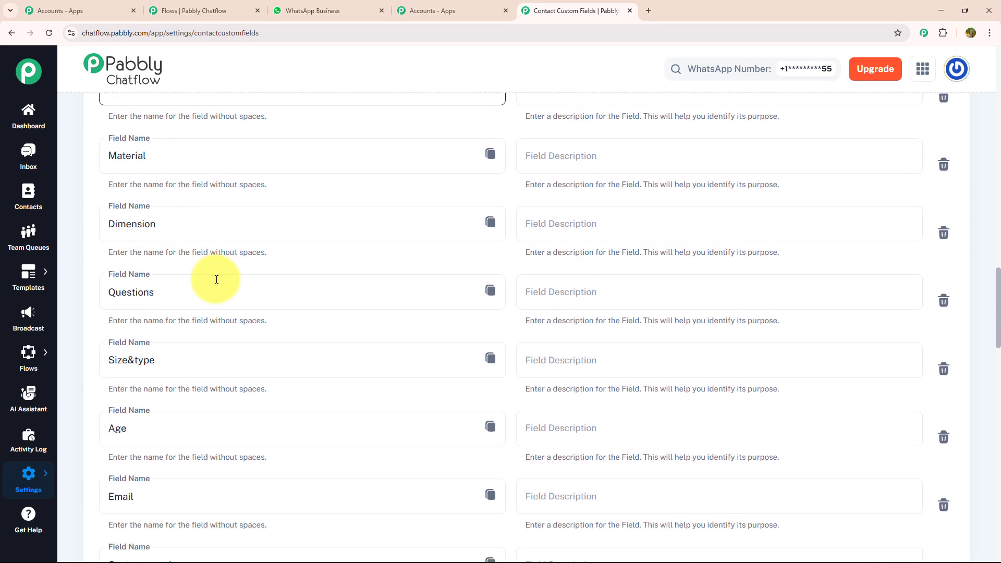
{"action": "scroll", "coordinate": [216, 280], "scroll_direction": "down", "scroll_amount": 12}
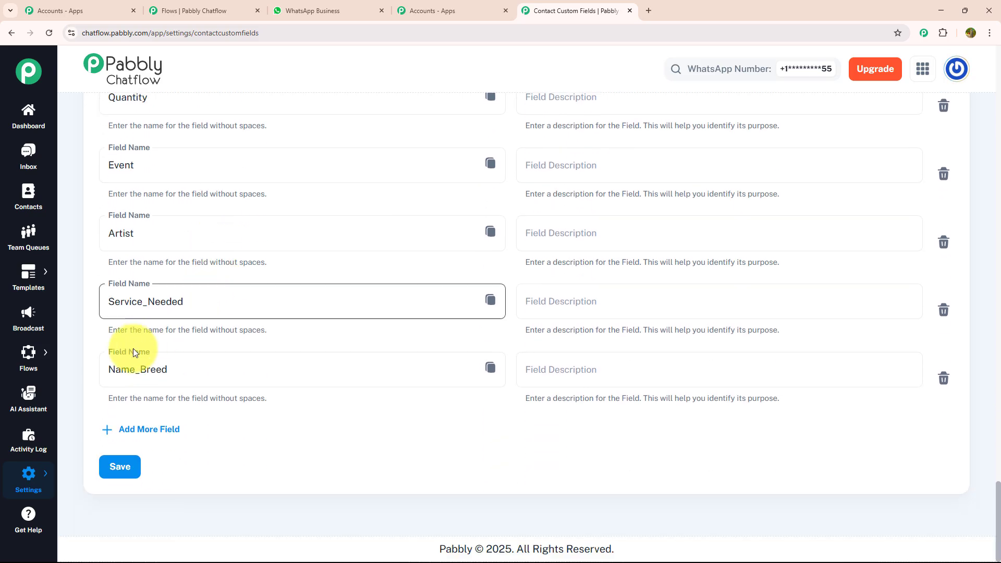
{"action": "mouse_move", "coordinate": [45, 357]}
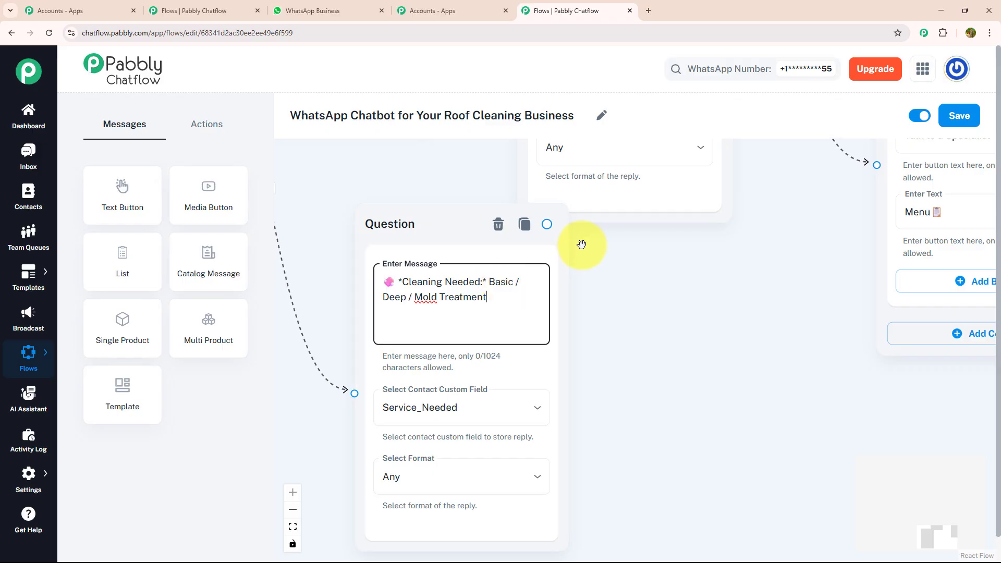
Step: Connect the cleaning type question to a Text + Button message starting "*Hang tight — we're generating your custom quote...*" with buttons "Talk to a Specialist" and "Menu"
{"action": "left_click_drag", "start_coordinate": [547, 224], "coordinate": [718, 365]}
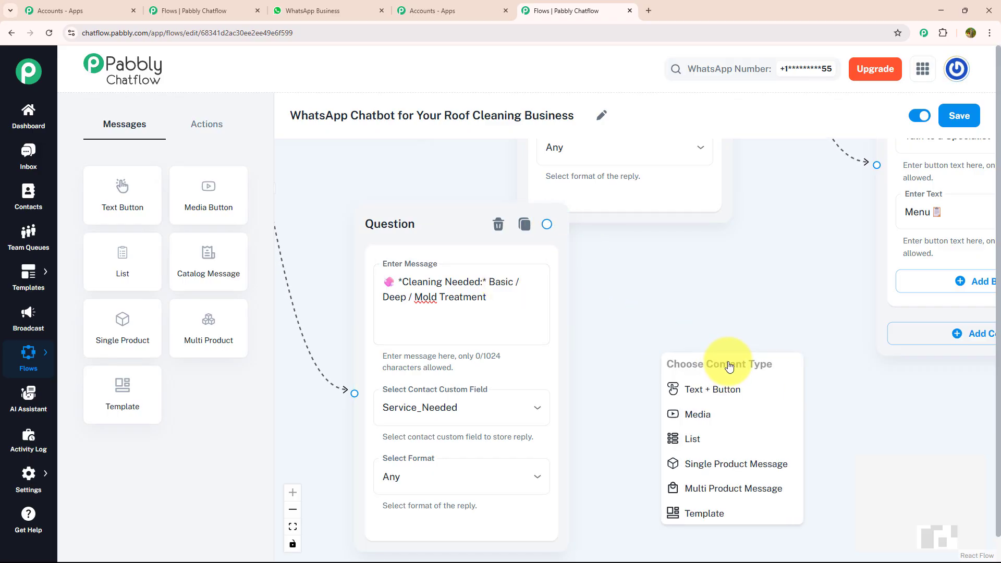
{"action": "left_click", "coordinate": [726, 386]}
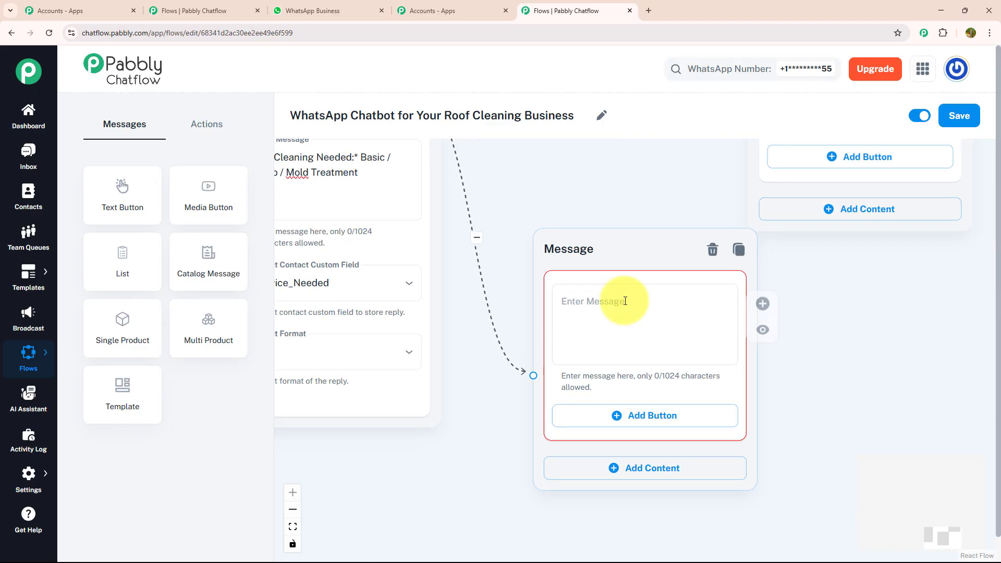
{"action": "left_click", "coordinate": [627, 302]}
{"action": "type", "text": "📱 *Hang tight — we're generating your custom quote...* 💬 *You'll receive it shortly on a Personalized Phone call by our team*"}
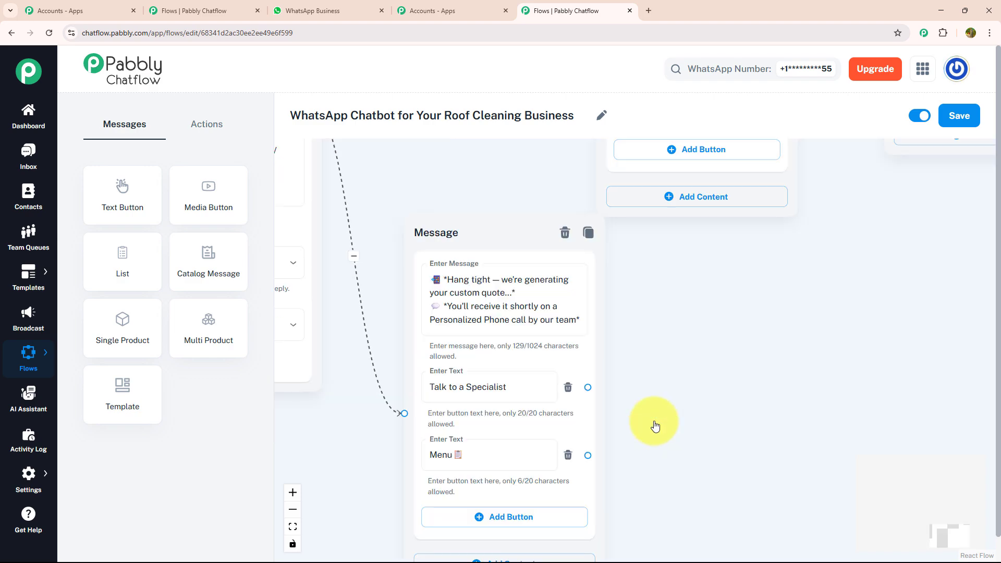
Step: Connect the custom quote message's "Talk to a Specialist" button to the specialist message and its "Menu" button to the welcome message
{"action": "scroll", "coordinate": [654, 423], "scroll_direction": "up", "scroll_amount": 3}
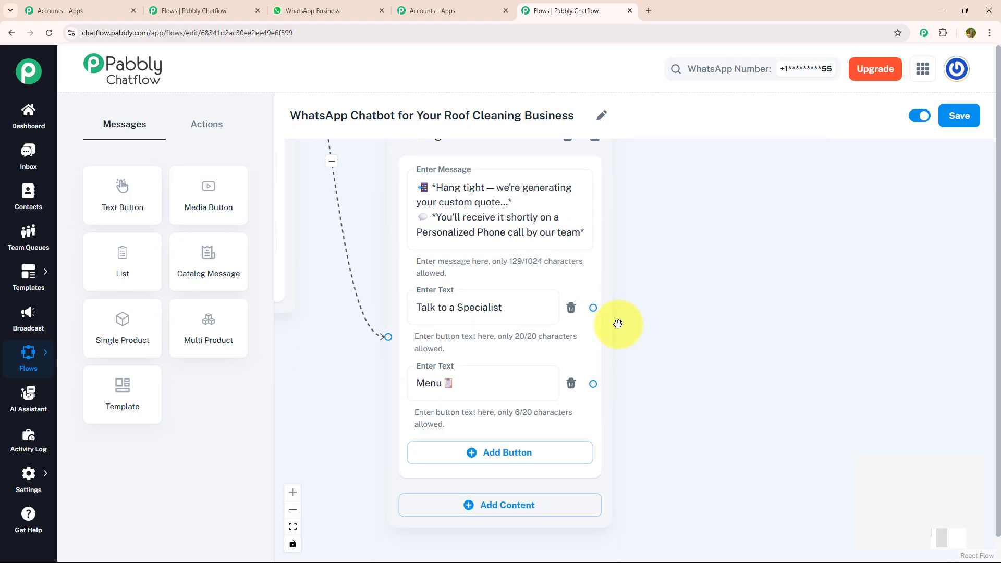
{"action": "left_click_drag", "start_coordinate": [593, 308], "coordinate": [924, 199]}
{"action": "left_click_drag", "start_coordinate": [901, 328], "coordinate": [928, 162]}
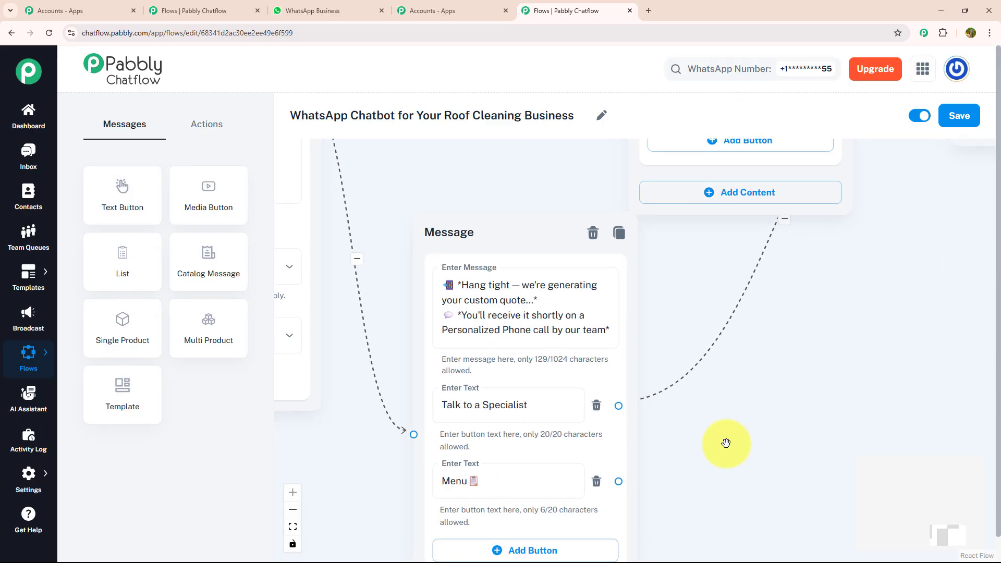
{"action": "left_click_drag", "start_coordinate": [620, 481], "coordinate": [688, 458]}
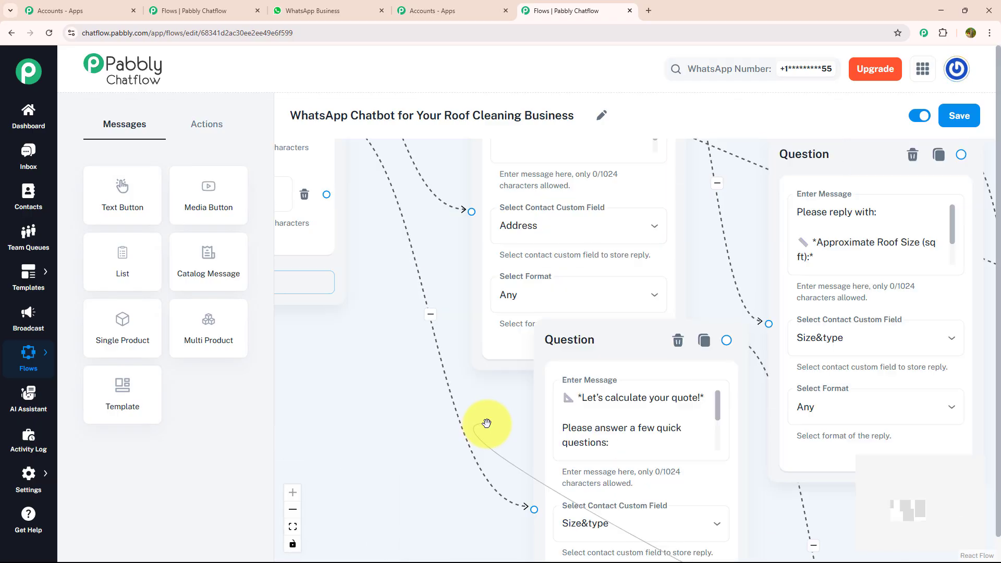
{"action": "left_click_drag", "start_coordinate": [487, 423], "coordinate": [698, 192]}
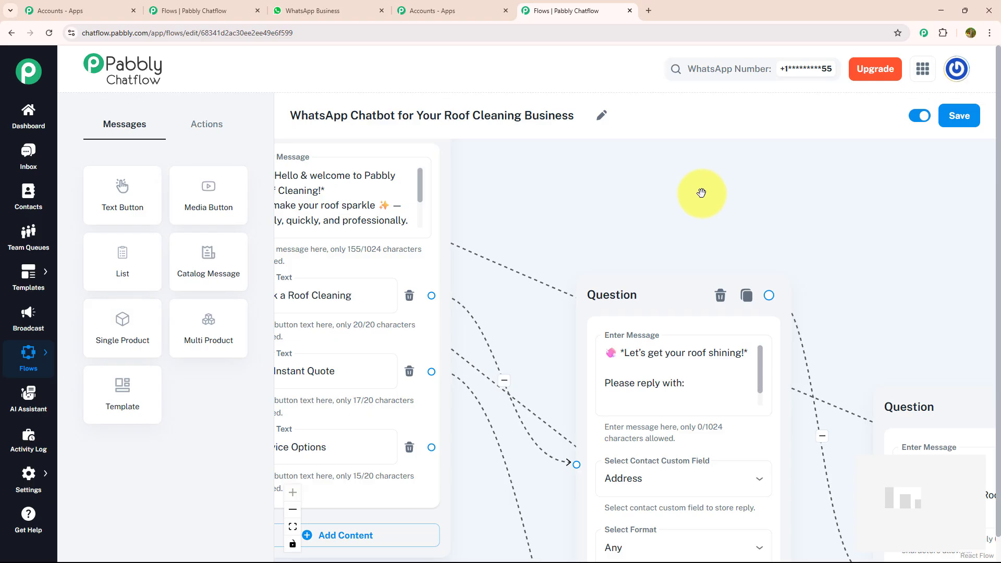
Step: Connect the welcome menu's "Service Options" button to a new Text + Button message starting "*Here's what we offer at Pabbly Roof Cleaning:*"
{"action": "scroll", "coordinate": [652, 313], "scroll_direction": "down", "scroll_amount": 3}
{"action": "left_click_drag", "start_coordinate": [514, 498], "coordinate": [479, 420]}
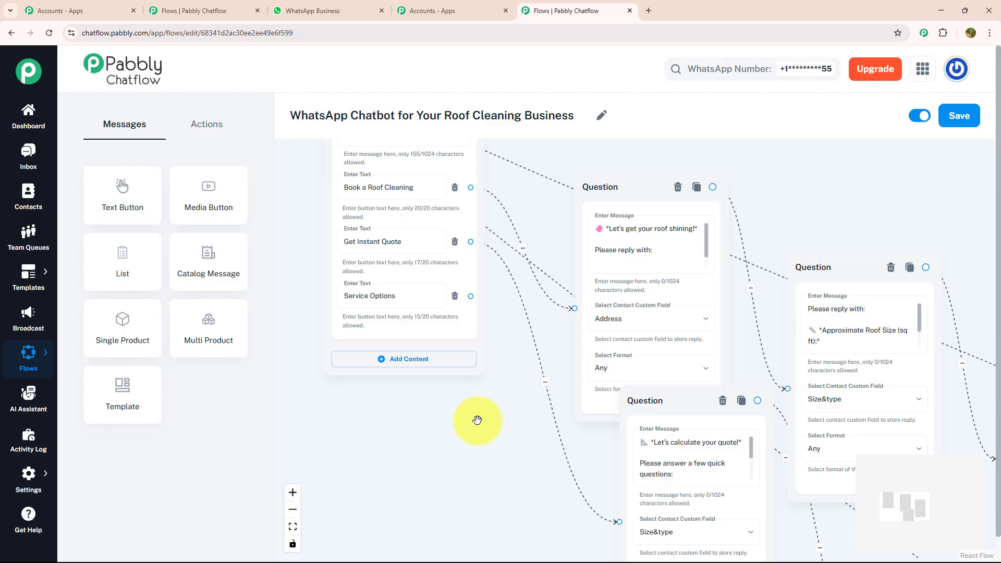
{"action": "left_click_drag", "start_coordinate": [471, 295], "coordinate": [472, 465]}
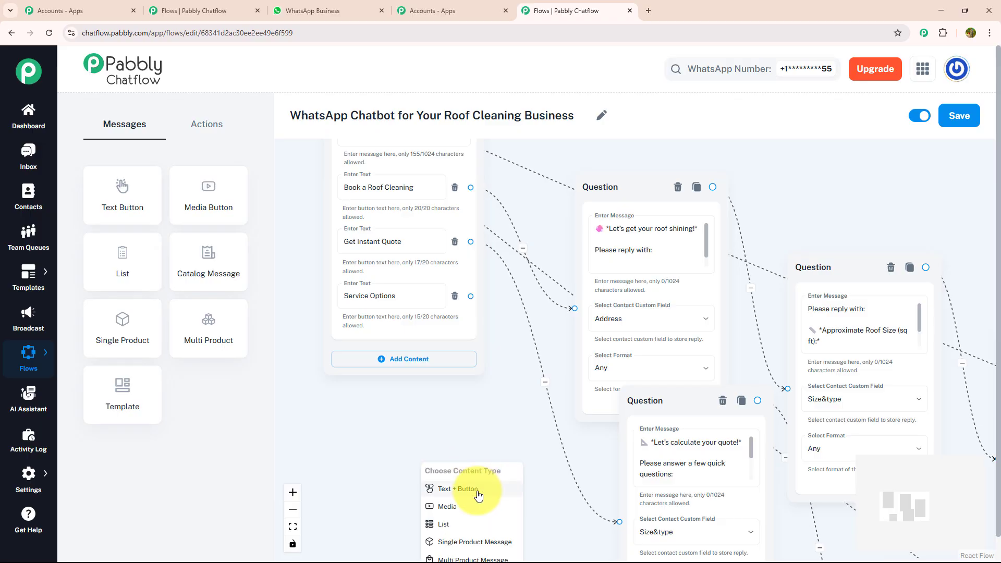
{"action": "left_click", "coordinate": [478, 491]}
{"action": "left_click", "coordinate": [451, 389]}
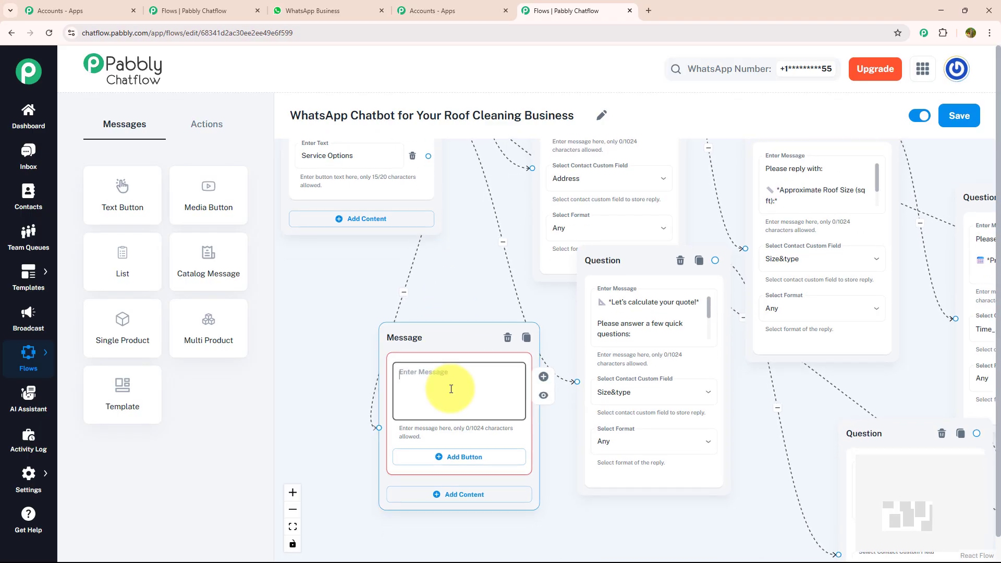
{"action": "key", "text": "ctrl+v"}
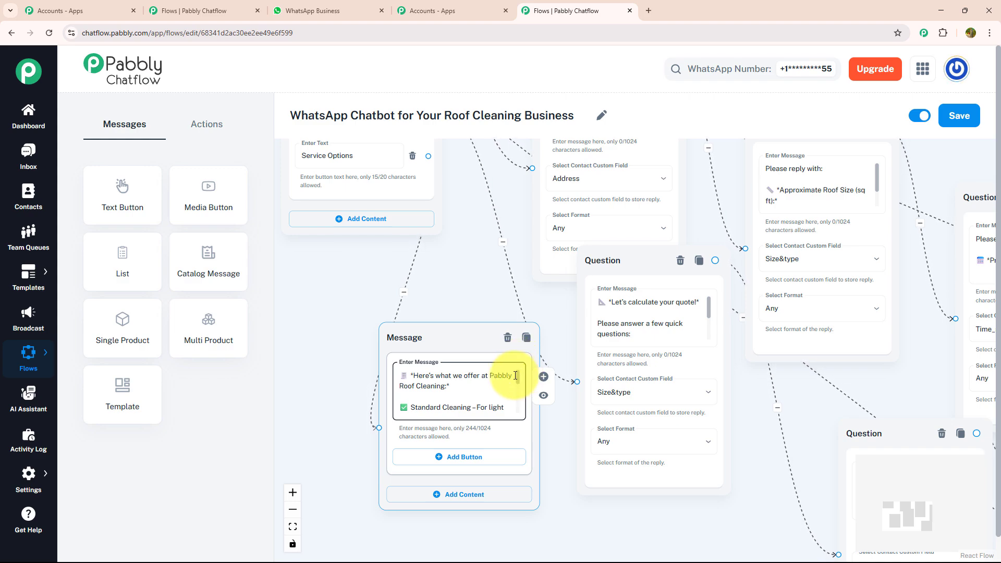
{"action": "left_click_drag", "start_coordinate": [516, 376], "coordinate": [521, 423]}
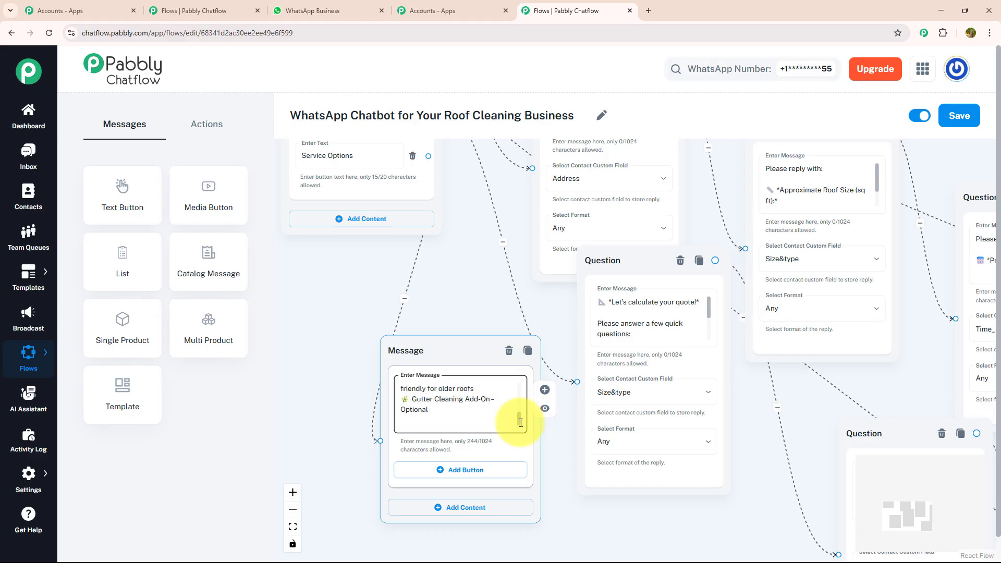
Step: Add the buttons "Talk to a Specialist" and "Menu" to the service offer message and link the first to the specialist message
{"action": "left_click", "coordinate": [438, 471]}
{"action": "scroll", "coordinate": [412, 537], "scroll_direction": "down", "scroll_amount": 3}
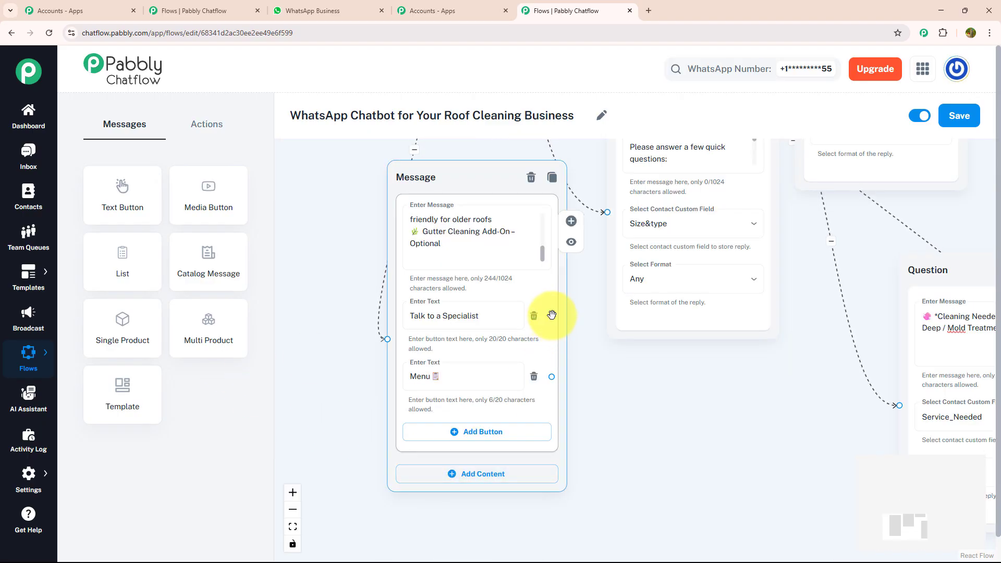
{"action": "left_click_drag", "start_coordinate": [552, 314], "coordinate": [692, 249]}
{"action": "left_click_drag", "start_coordinate": [350, 332], "coordinate": [974, 262]}
Step: Connect the service offer message's "Menu" button back to the welcome message
{"action": "left_click_drag", "start_coordinate": [378, 346], "coordinate": [552, 363]}
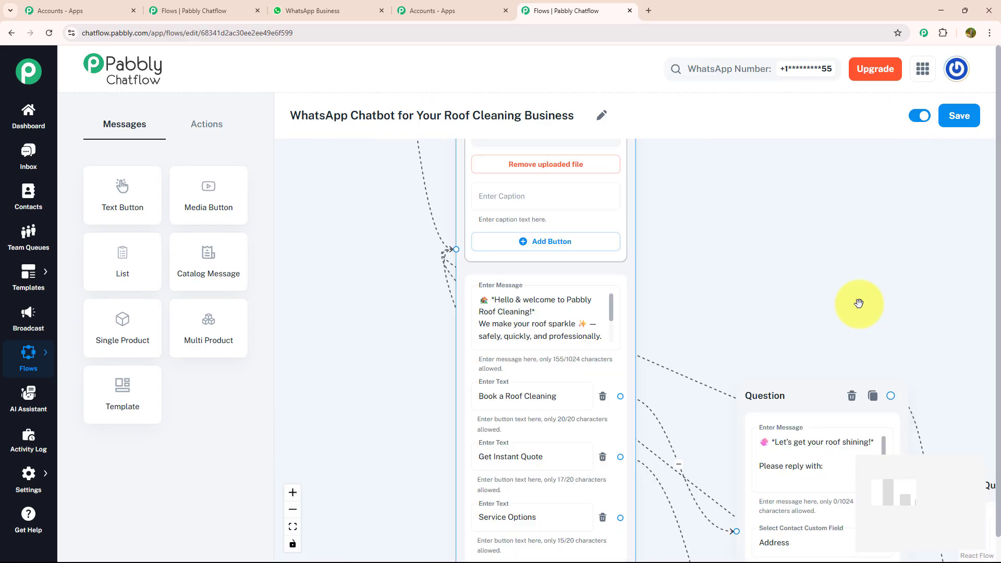
{"action": "left_click_drag", "start_coordinate": [860, 304], "coordinate": [733, 249]}
{"action": "scroll", "coordinate": [742, 269], "scroll_direction": "down", "scroll_amount": 3}
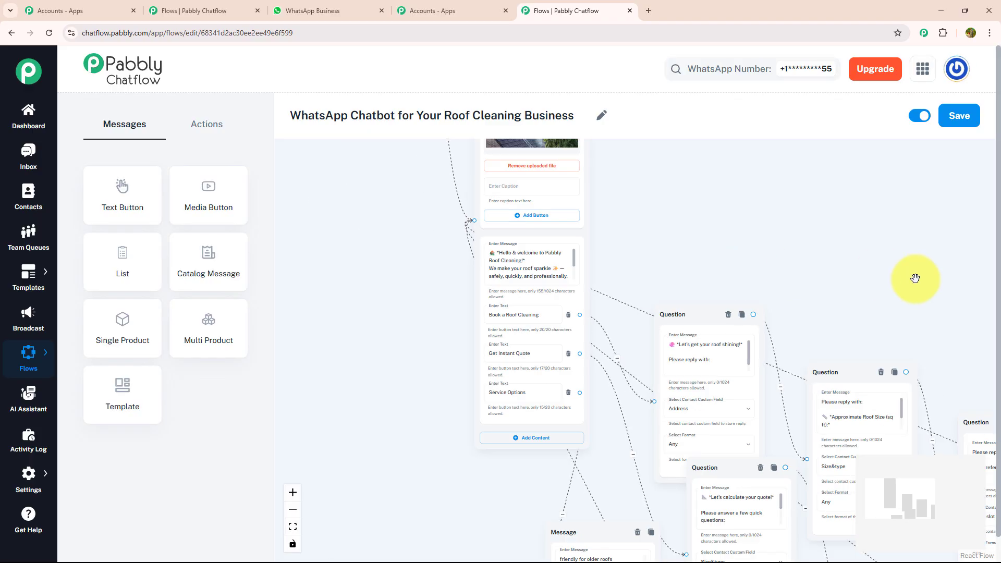
Step: Look over the whole flow from its start to the last messages and save it
{"action": "left_click_drag", "start_coordinate": [916, 278], "coordinate": [675, 163]}
{"action": "scroll", "coordinate": [644, 152], "scroll_direction": "down", "scroll_amount": 4}
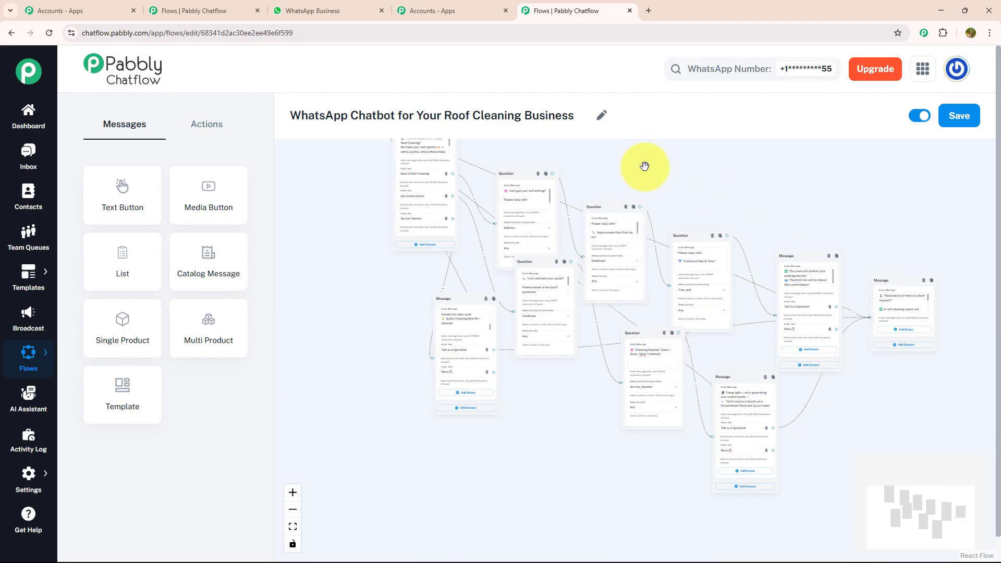
{"action": "scroll", "coordinate": [816, 222], "scroll_direction": "down", "scroll_amount": 1}
{"action": "left_click_drag", "start_coordinate": [813, 225], "coordinate": [804, 394]}
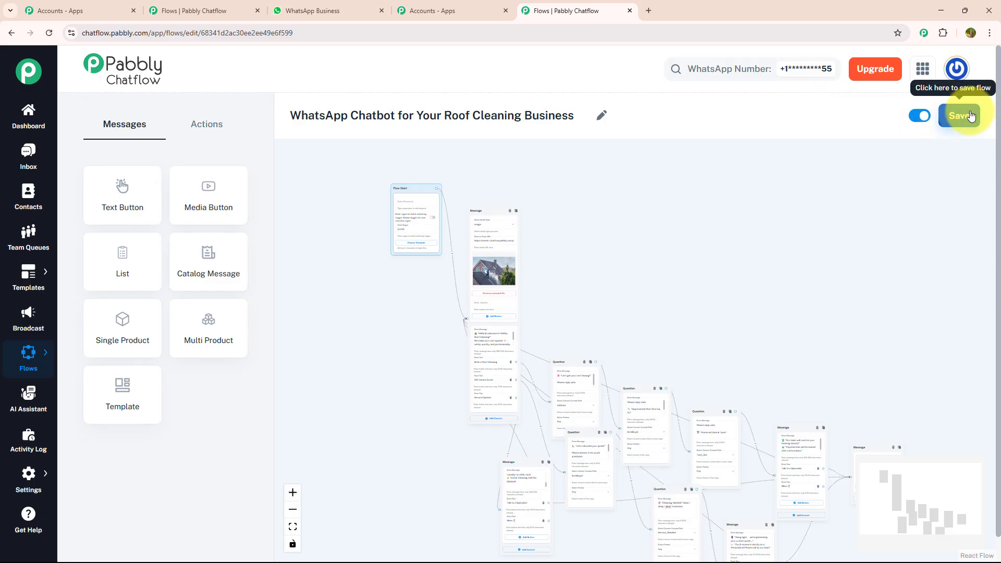
{"action": "left_click", "coordinate": [964, 115]}
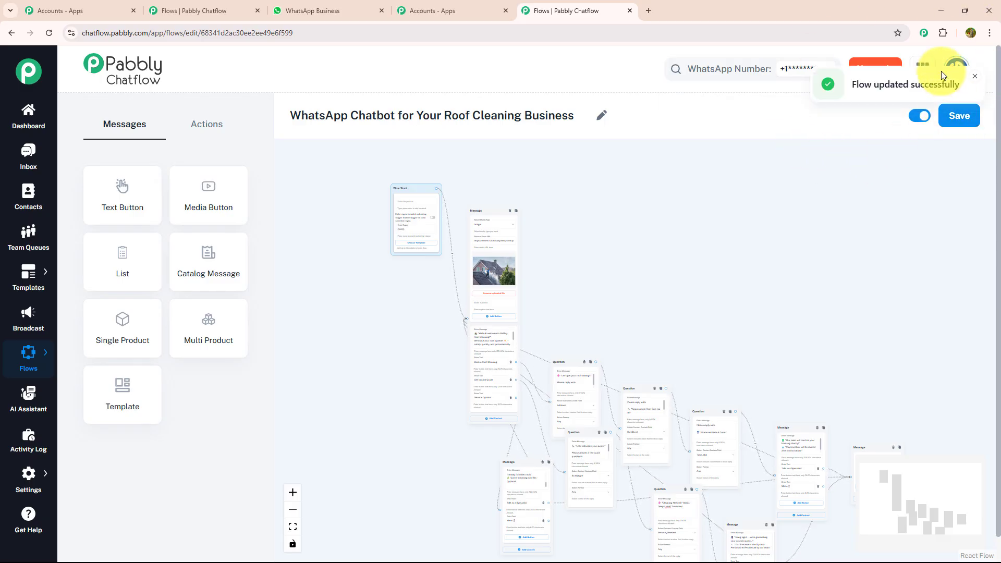